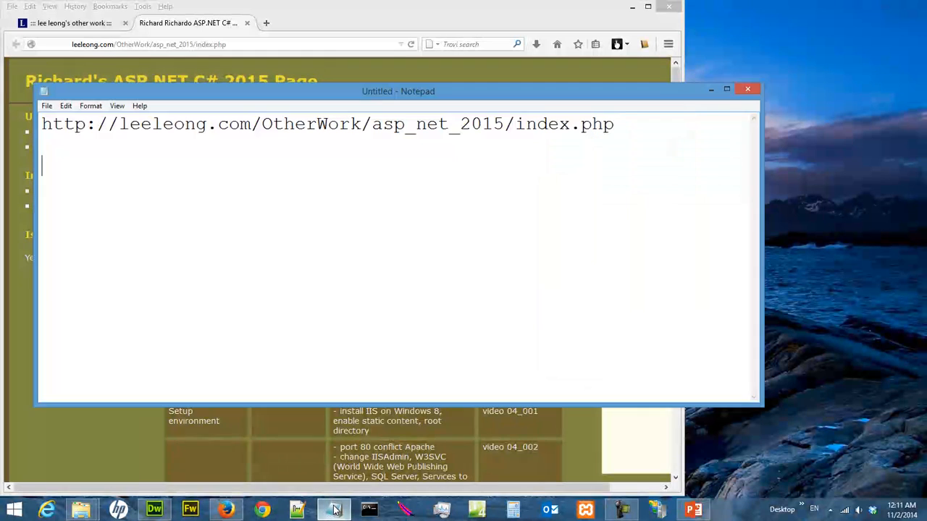
Switch to the browser, close the extra tab beside the ASP.NET C# 2015 page, and narrow the browser window
drag(623, 129, 41, 128)
click(203, 150)
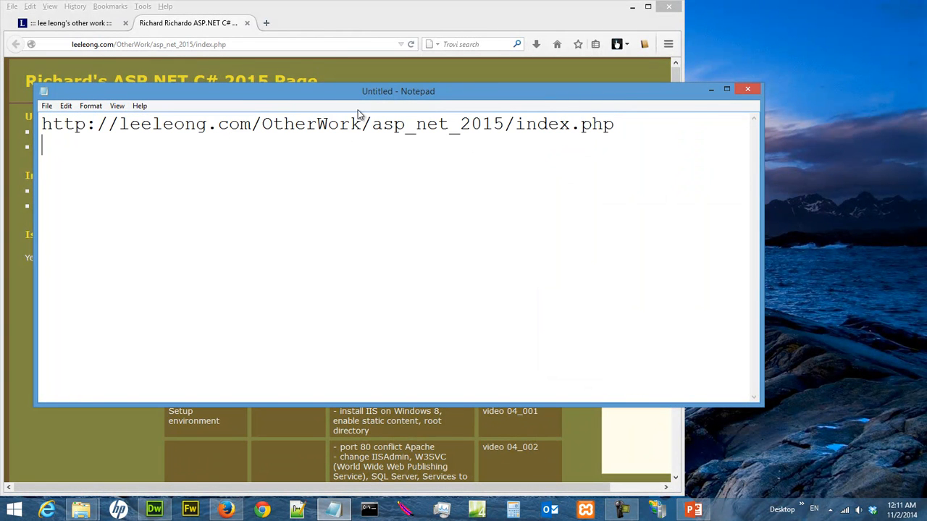
click(324, 27)
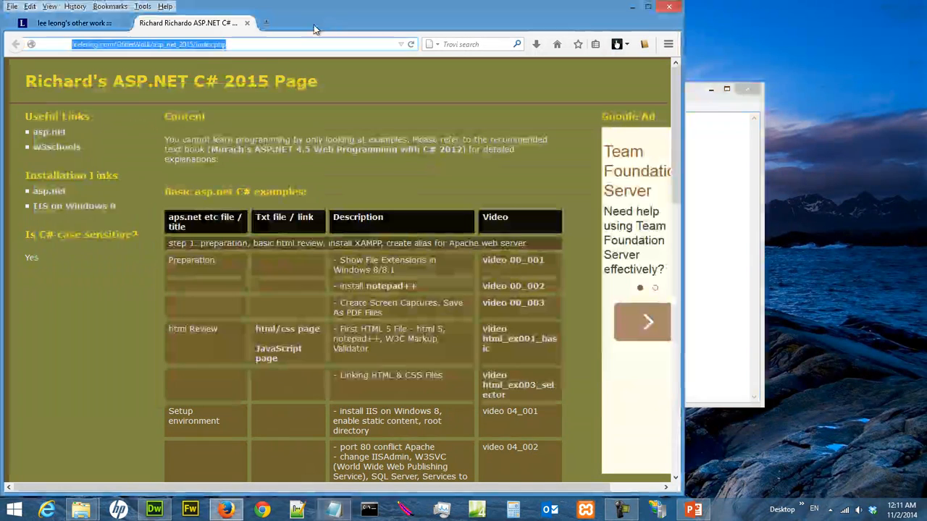
click(126, 24)
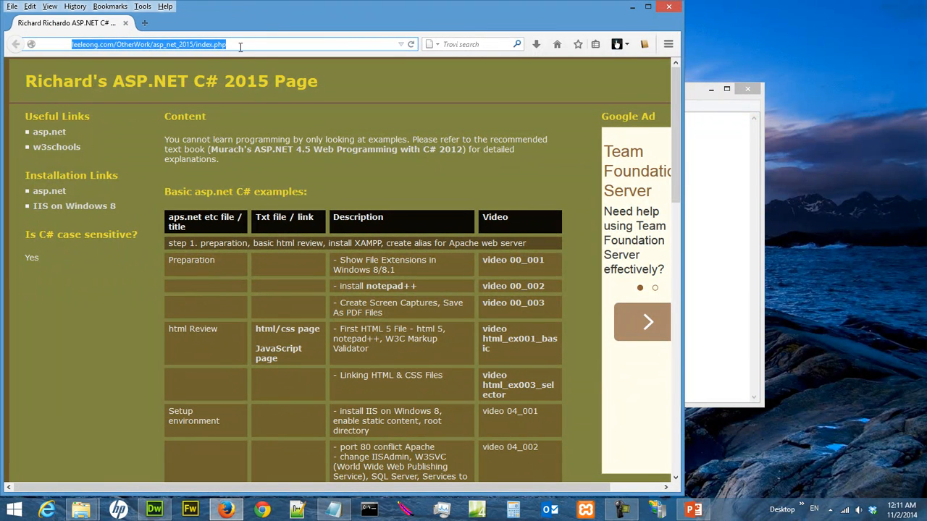
click(240, 46)
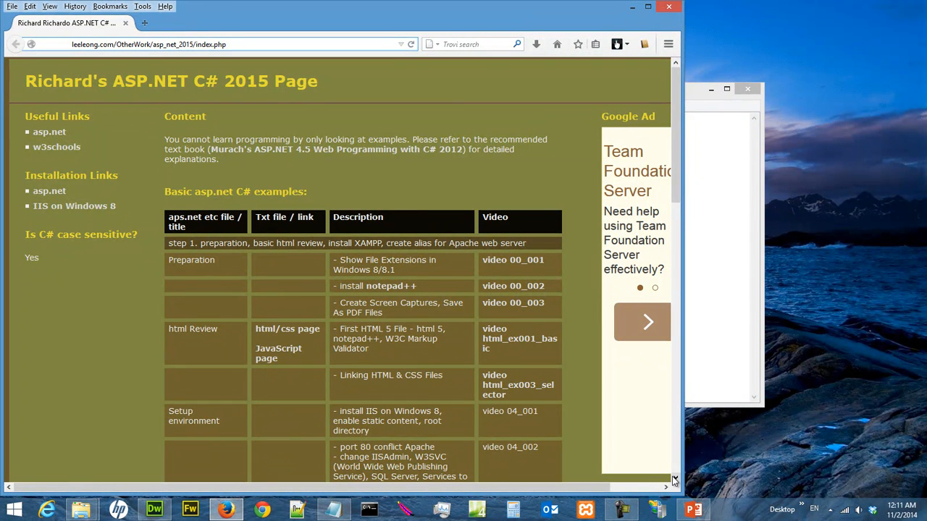
drag(686, 397, 602, 398)
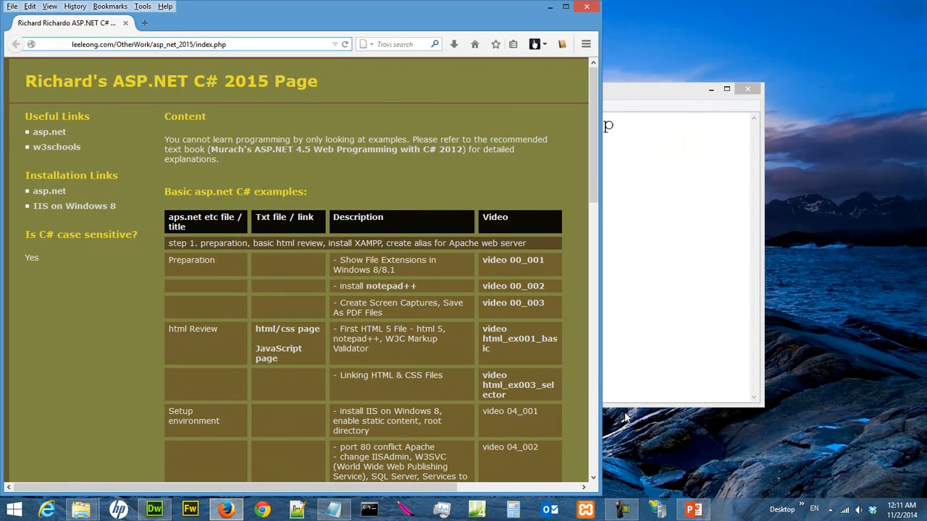
In IIS Manager, start the web server and select the my_asp_net virtual directory under Default Web Site
click(657, 510)
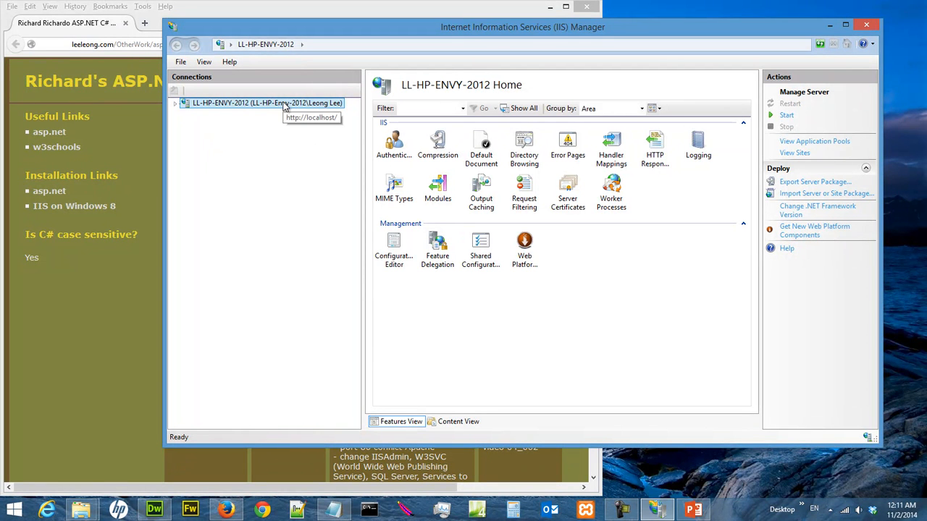
click(787, 116)
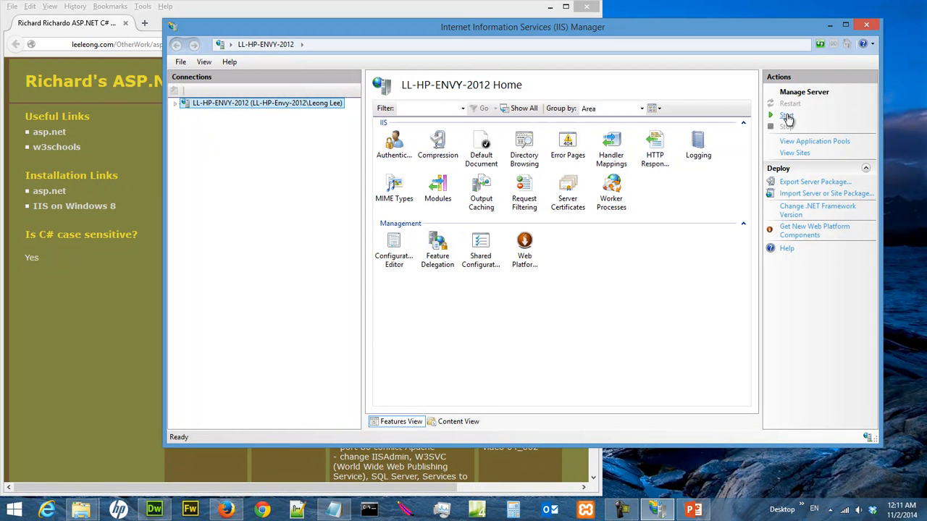
click(175, 103)
click(186, 124)
click(196, 135)
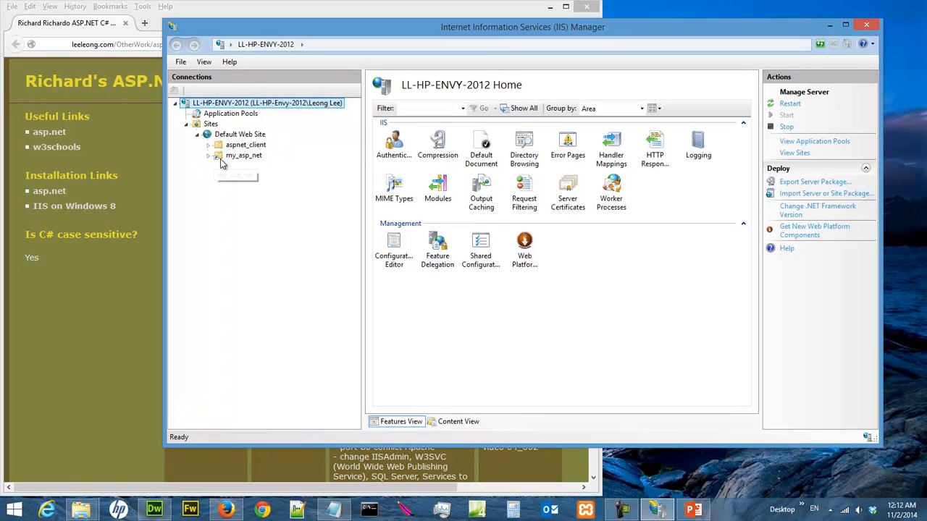
click(208, 157)
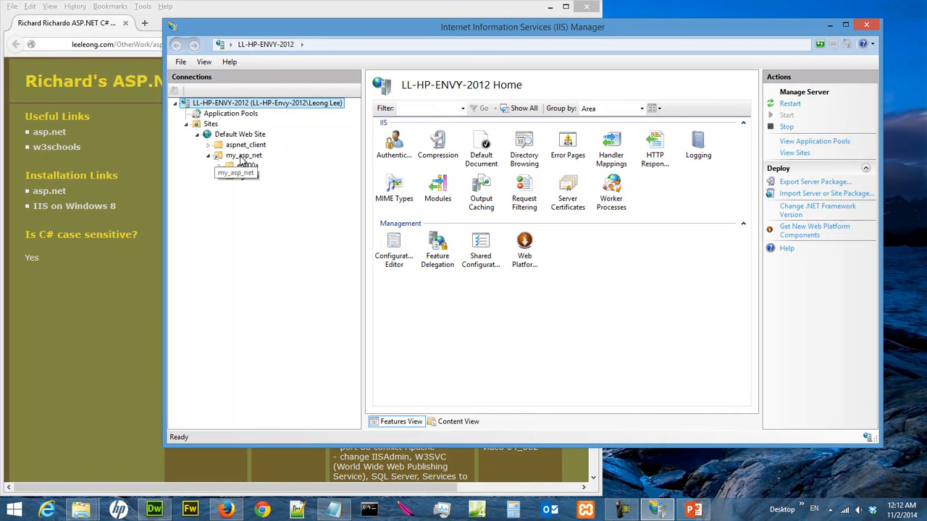
click(243, 155)
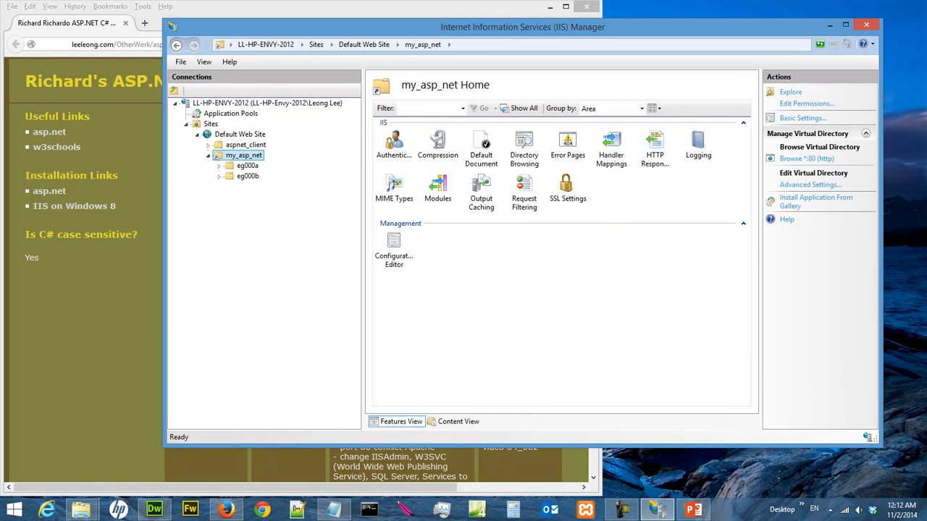
Switch to File Explorer, open the eg000a folder inside my_asp_net and select ex003_selector.htm
drag(926, 88, 708, 20)
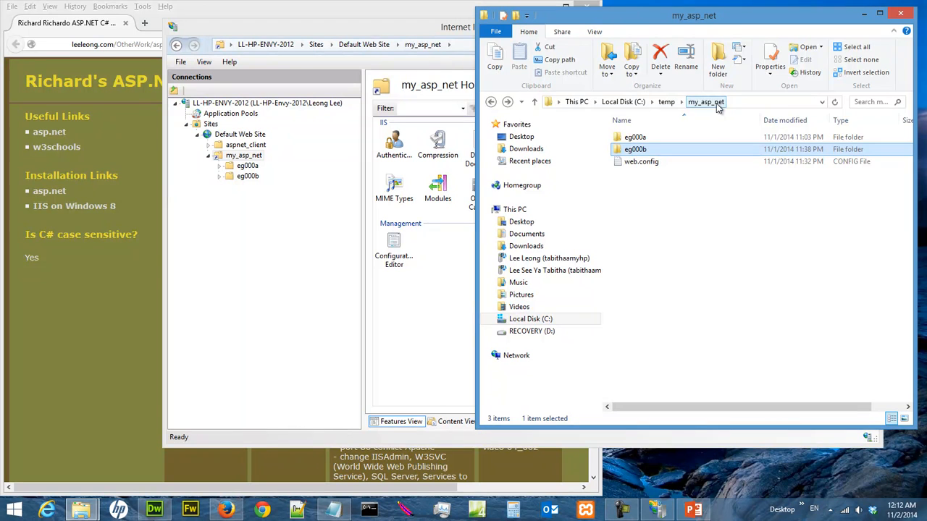
double_click(641, 138)
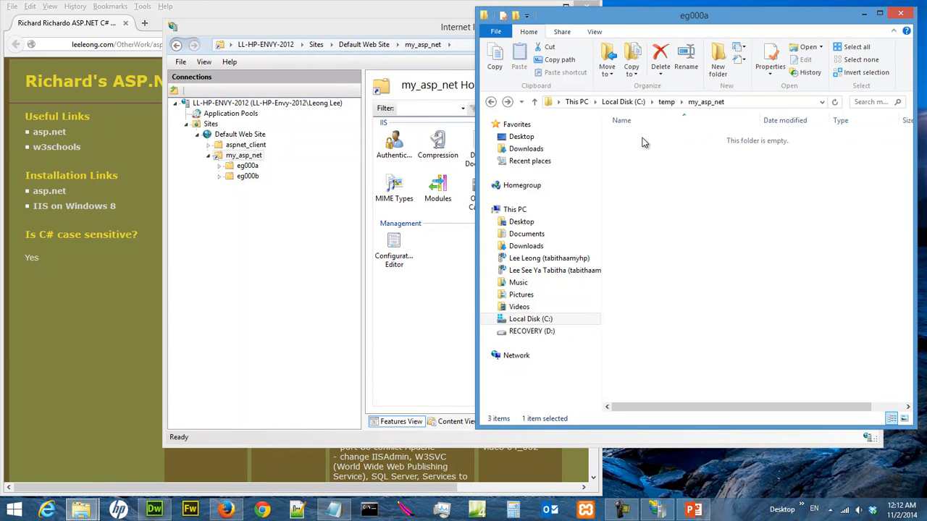
click(653, 150)
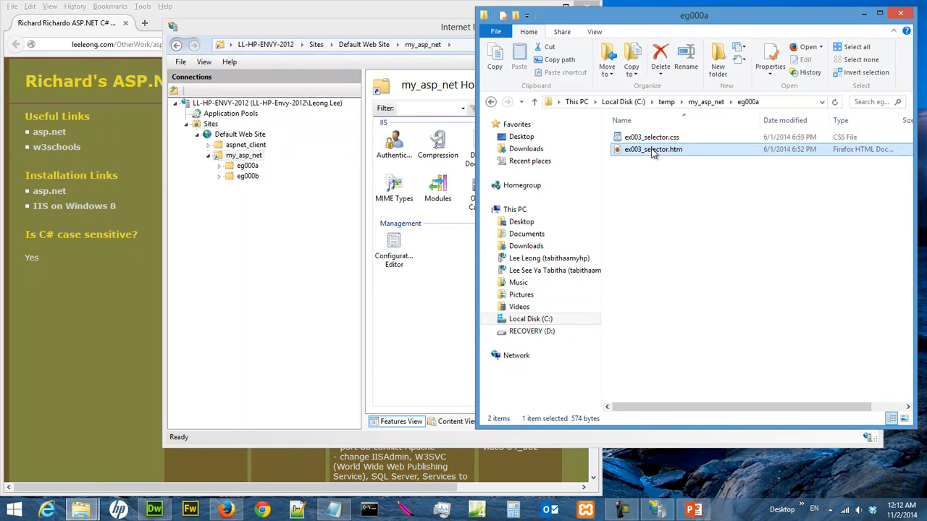
Browse the my_asp_net virtual directory in the web browser from IIS Manager
right_click(242, 158)
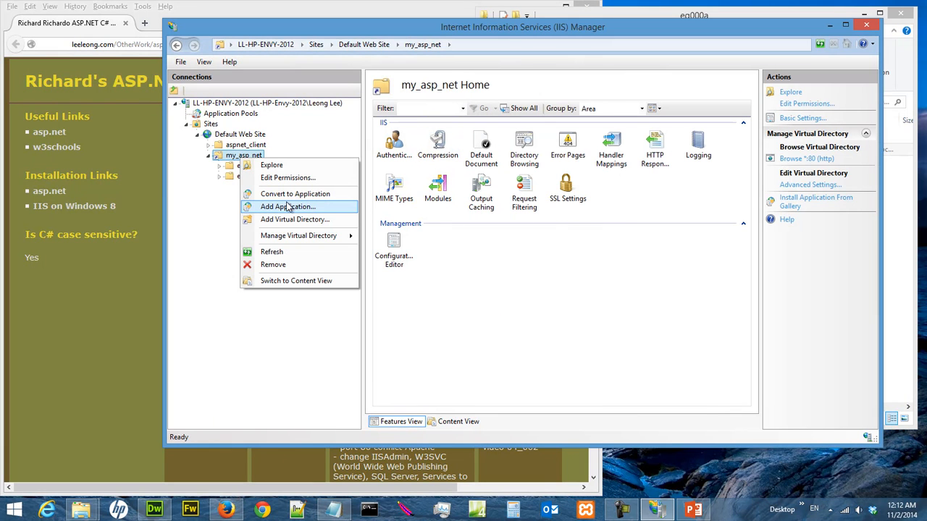
mouse_move(296, 236)
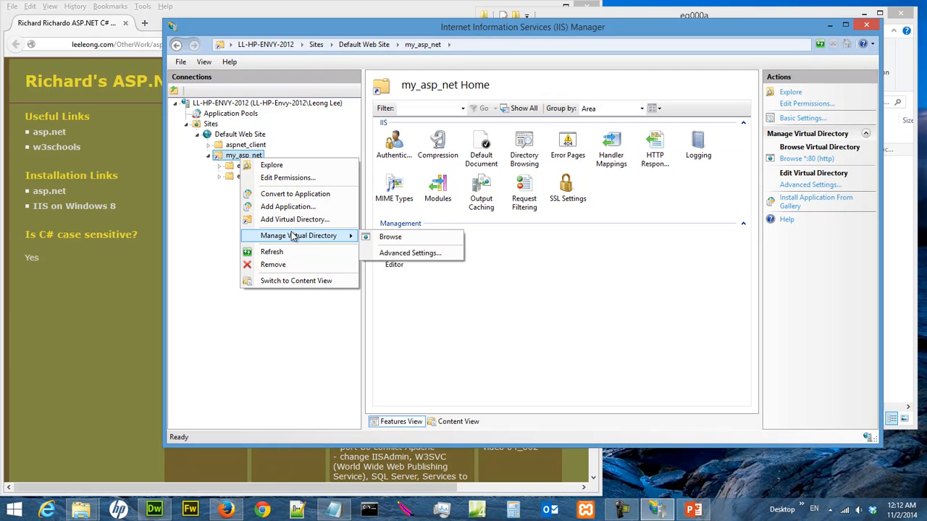
click(391, 237)
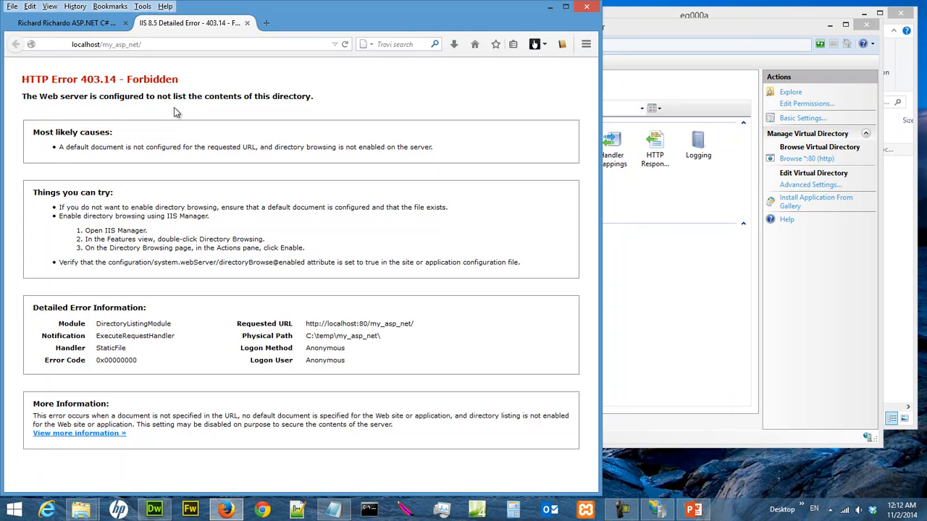
Check the file name in the eg000a folder and load localhost/my_asp_net/eg000a/ex003_selector.htm in the browser
click(896, 233)
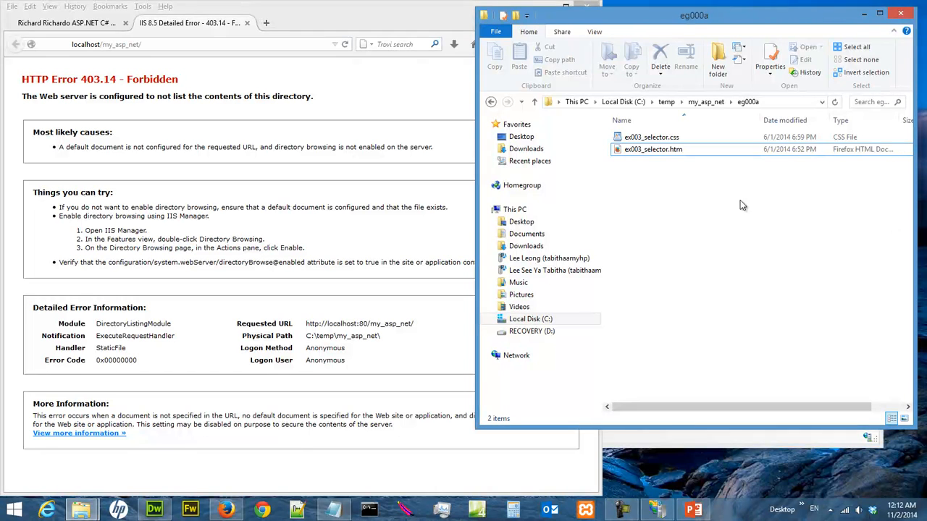
click(265, 58)
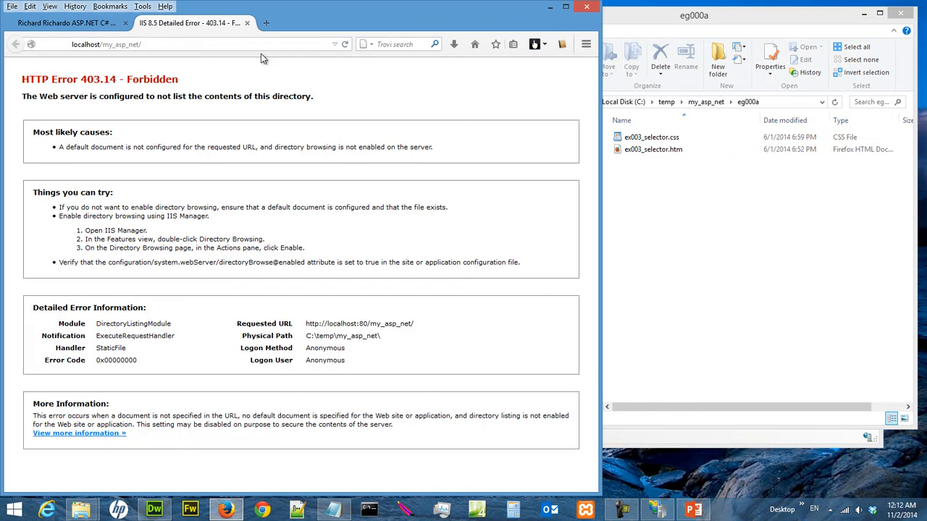
click(263, 45)
key(End)
text(eg)
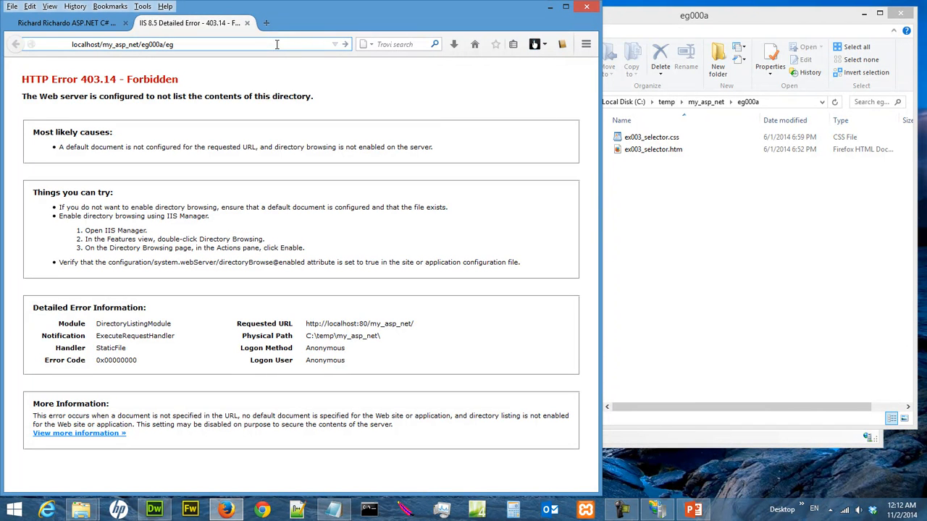
key(BackSpace)
key(Return)
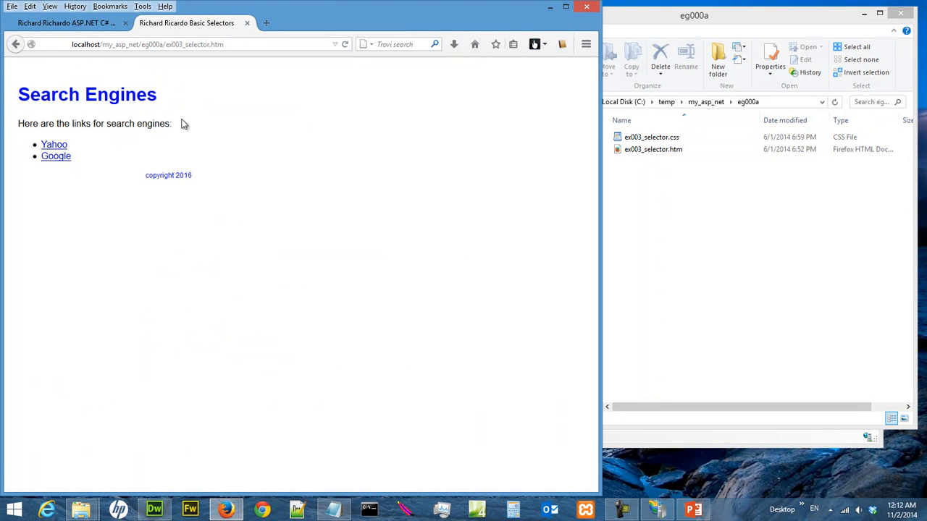
Copy the Search Engines page's URL and paste it into the Notepad file, leaving a blank line below the existing address
click(210, 44)
right_click(210, 43)
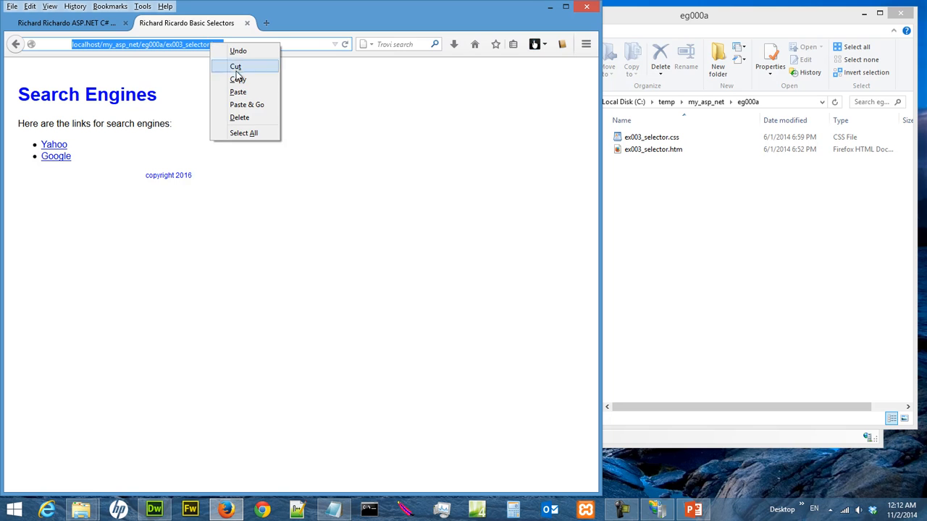
click(239, 77)
click(333, 511)
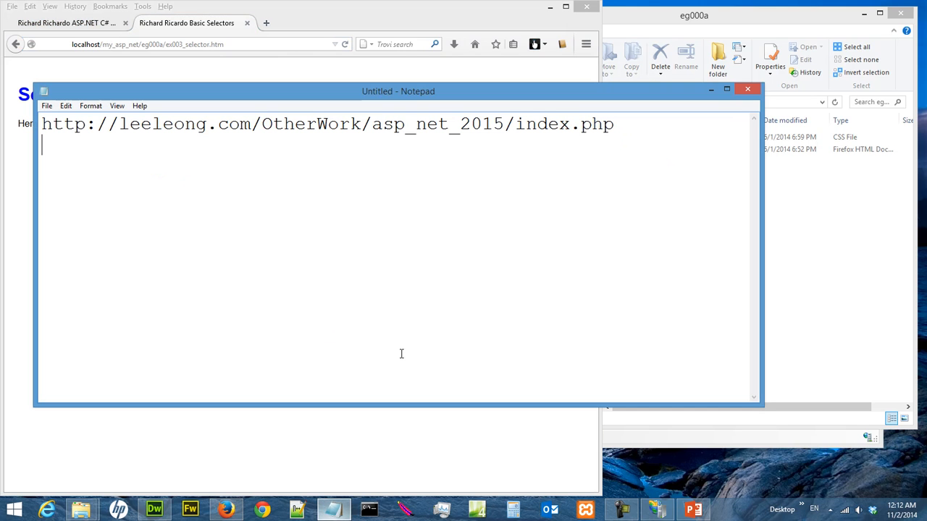
key(Return)
key(ctrl+v)
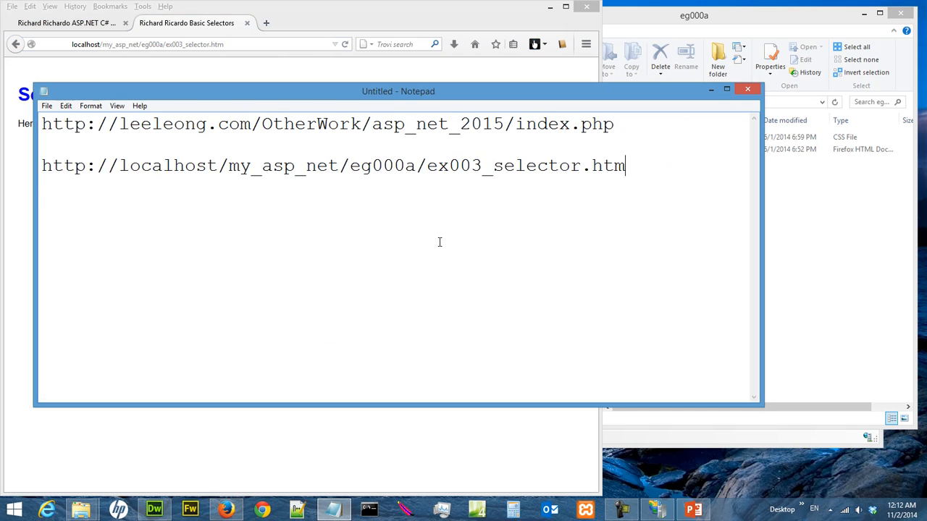
drag(351, 166, 34, 166)
key(ctrl+c)
click(63, 185)
key(ctrl+v)
drag(353, 200, 3, 196)
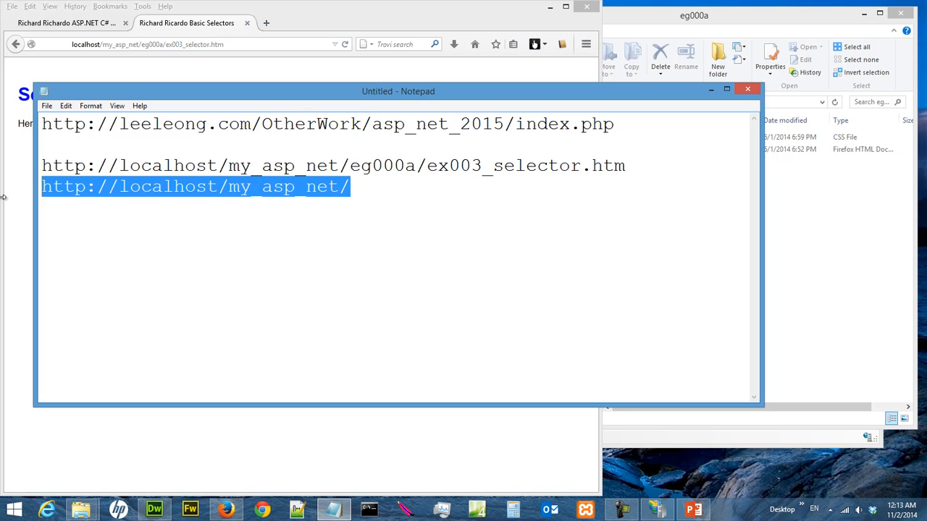
click(357, 20)
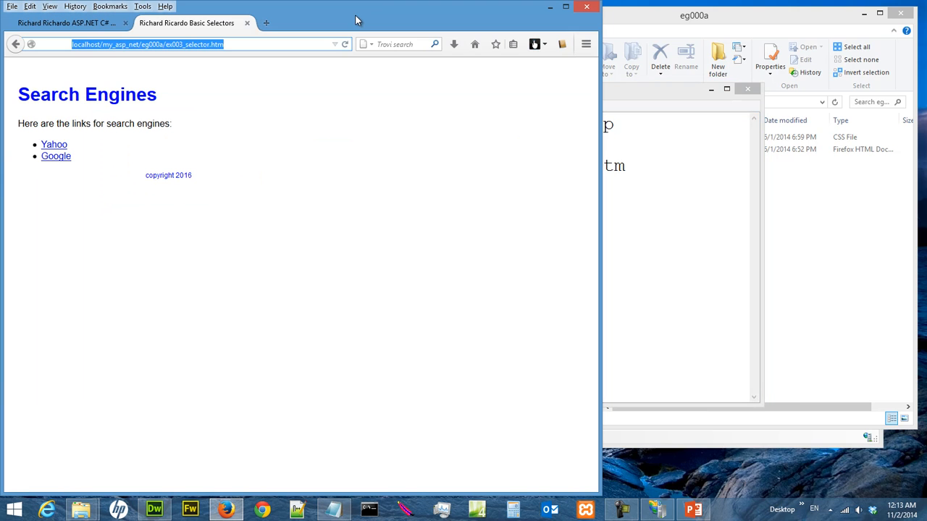
click(742, 16)
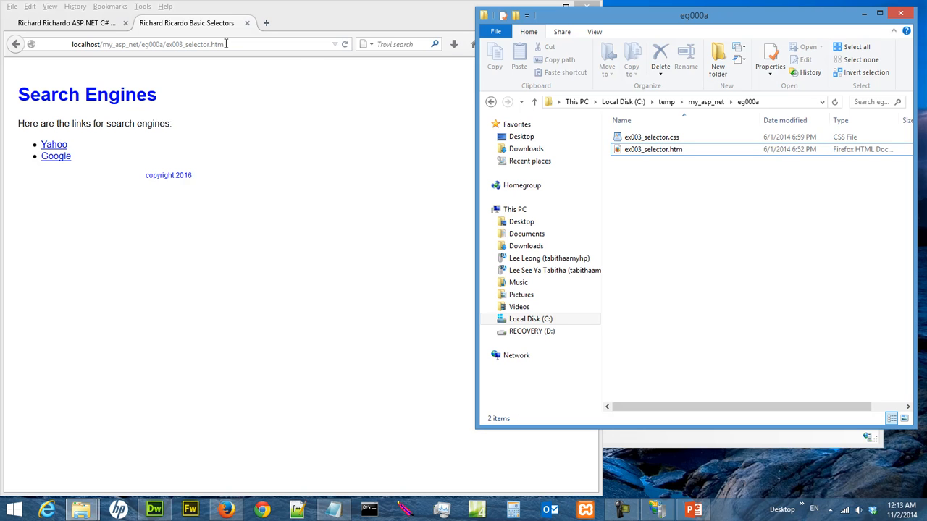
In IIS Manager, enable Directory Browsing for my_asp_net and return to the directory's home view
click(657, 510)
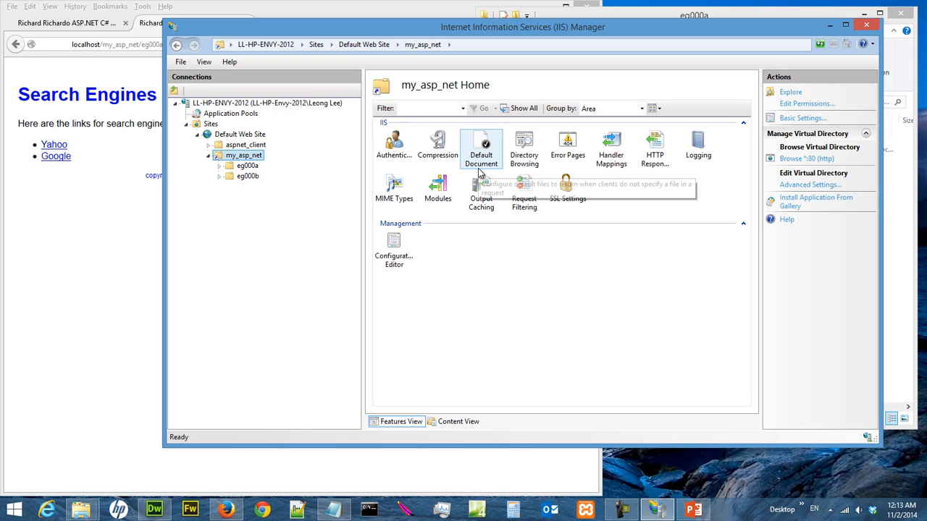
double_click(532, 166)
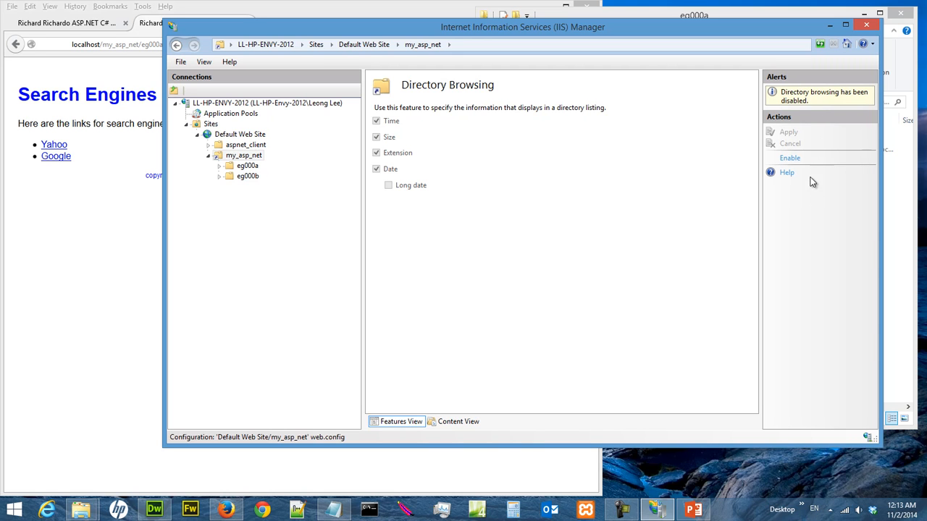
click(791, 159)
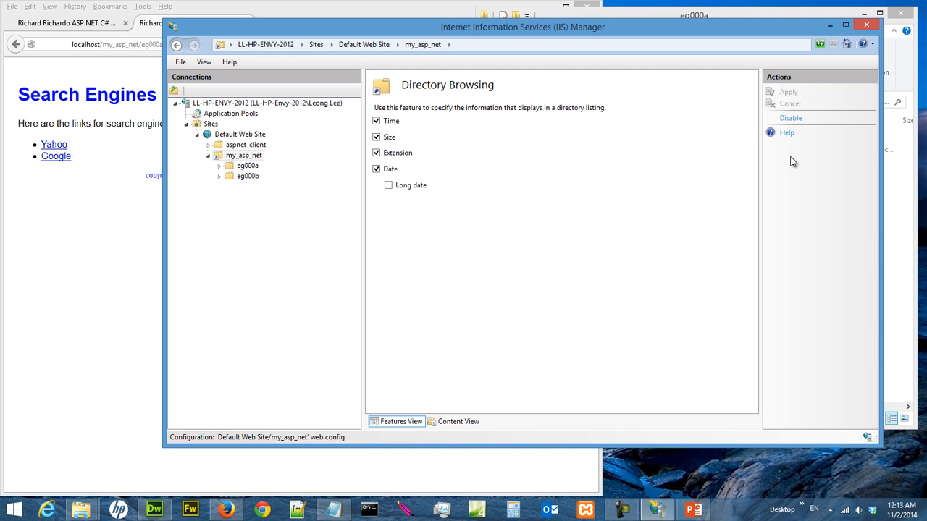
click(248, 155)
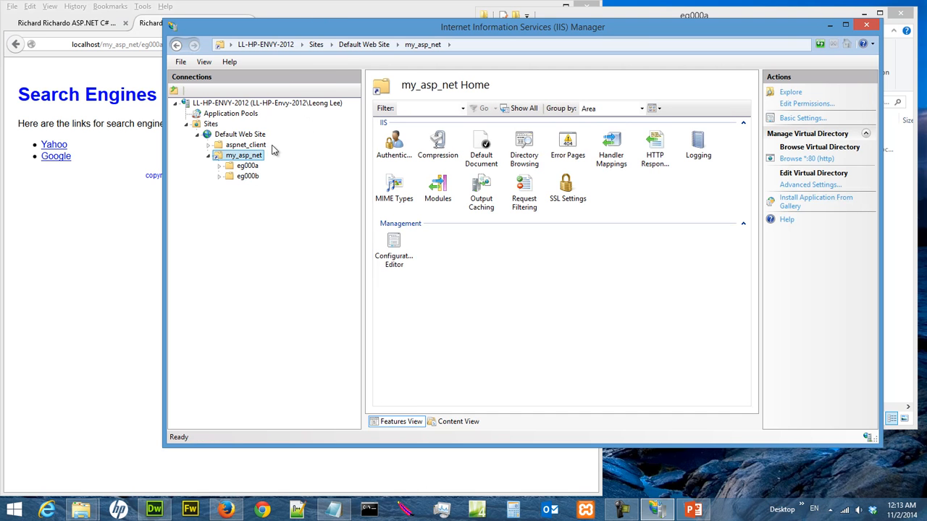
Close the browser tab showing the Search Engines page and return to my_asp_net in IIS Manager
click(294, 10)
click(249, 22)
click(640, 19)
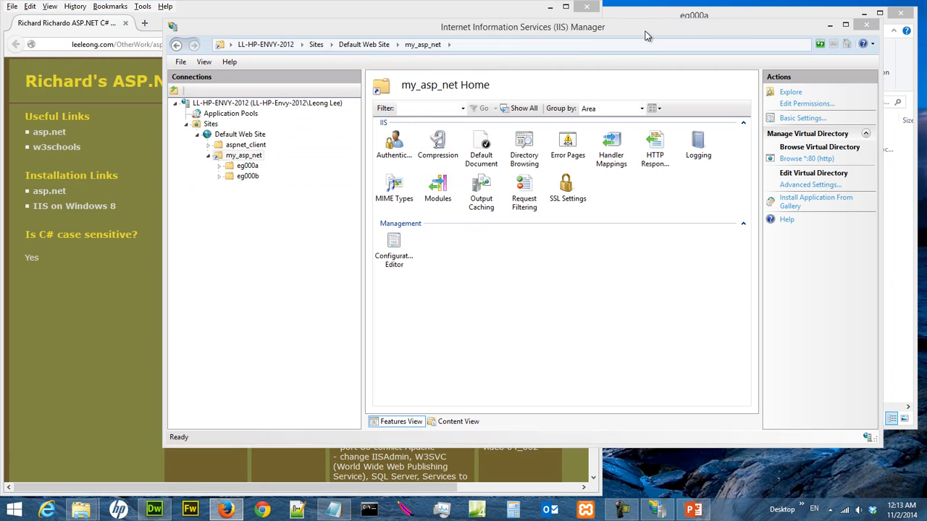
right_click(253, 157)
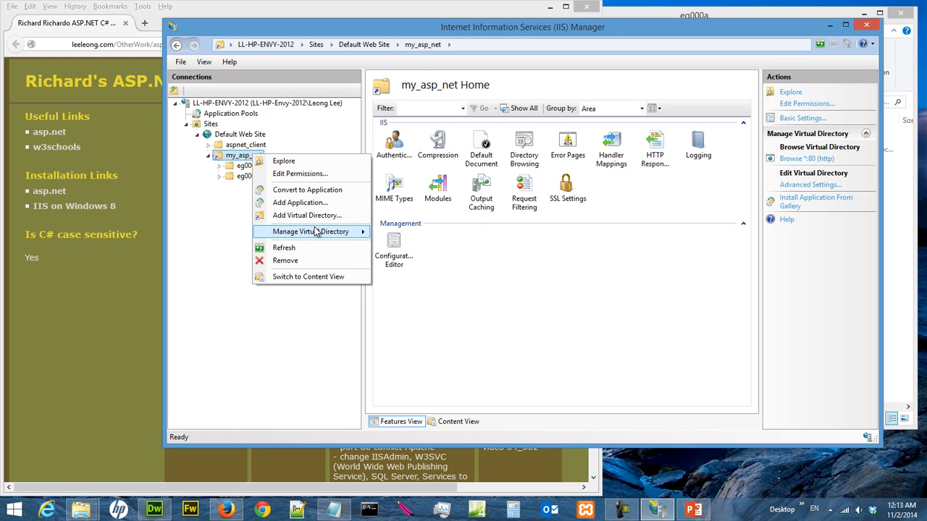
click(339, 514)
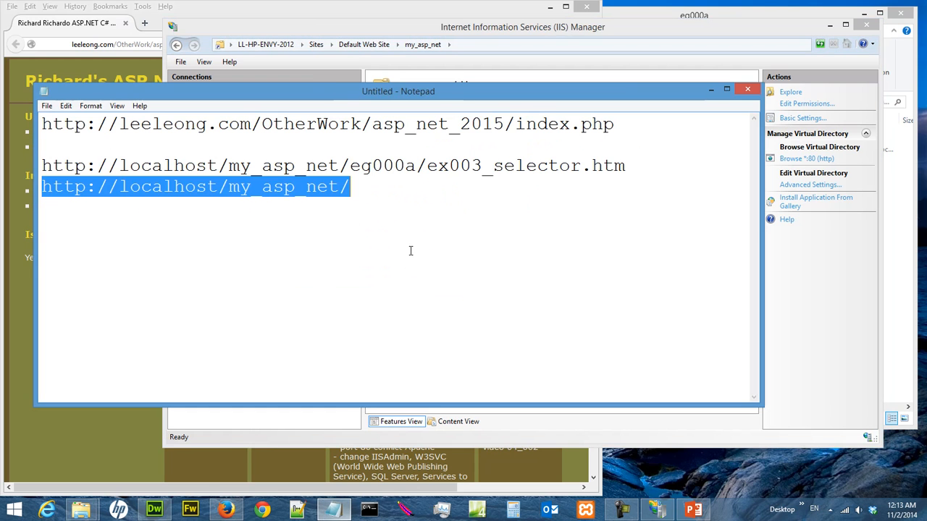
drag(367, 187, 36, 188)
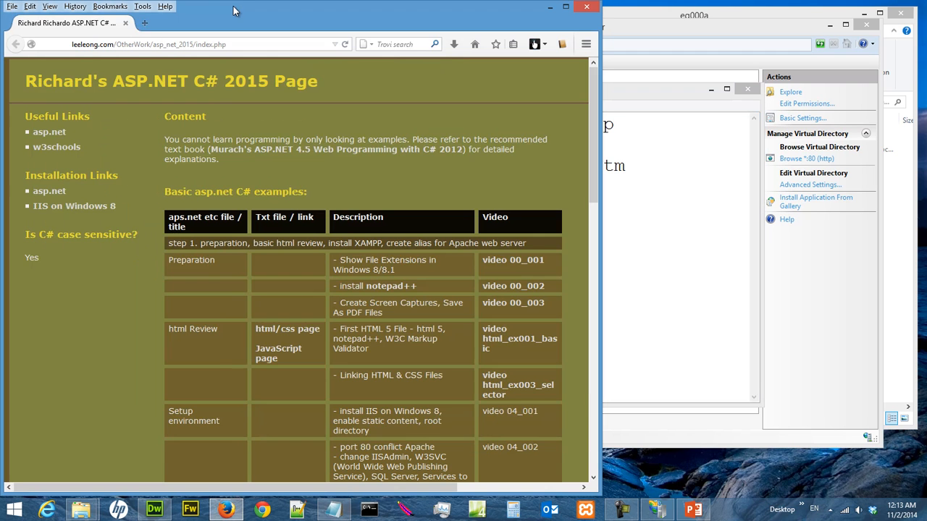
click(233, 9)
click(144, 22)
key(ctrl+v)
key(Return)
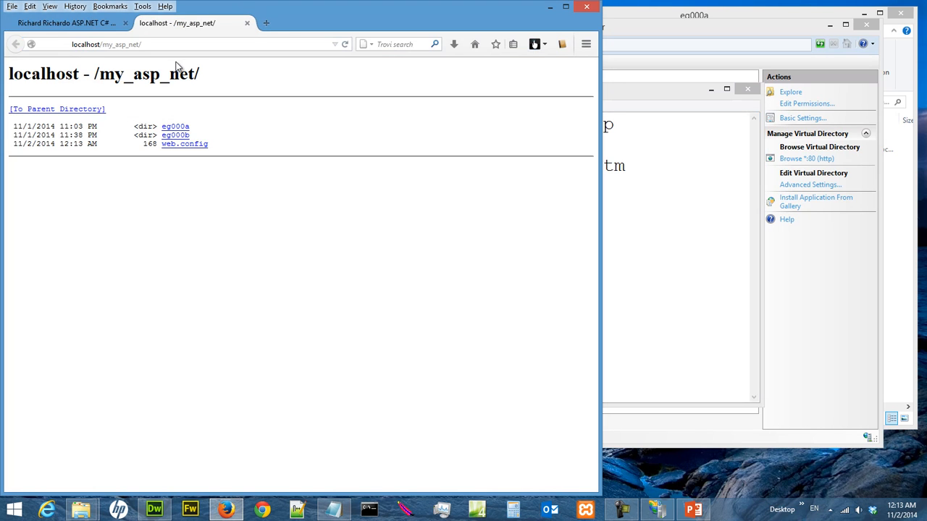
Open ex003_selector.htm in the eg000a folder from the browser listing, and return to the my_asp_net directory listing
click(177, 127)
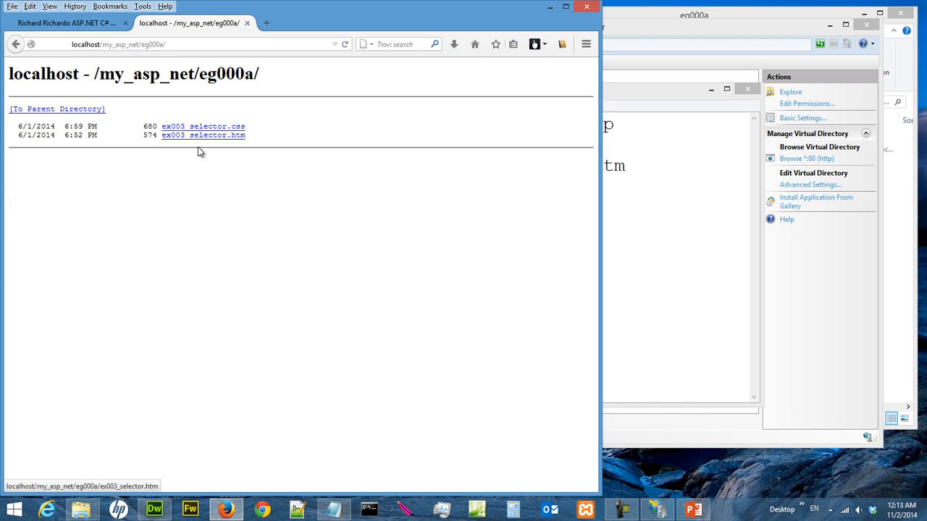
click(201, 138)
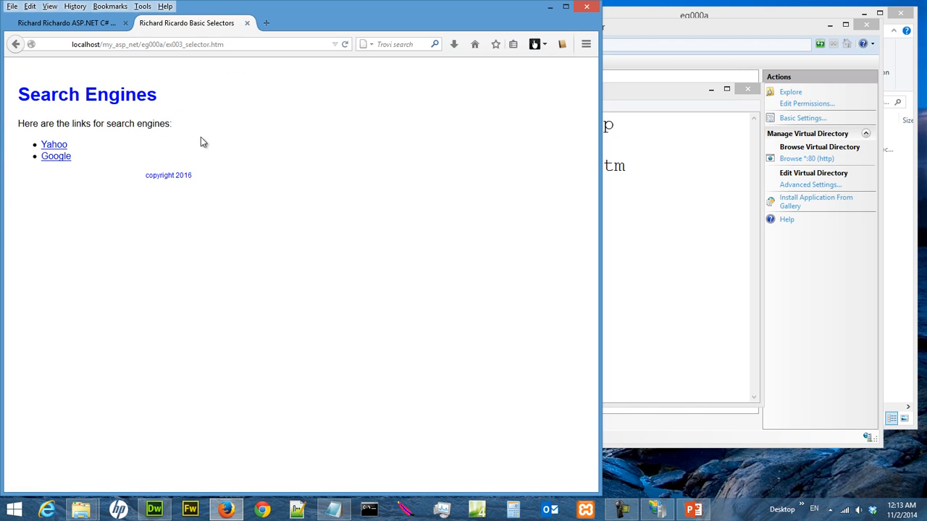
click(17, 45)
click(17, 45)
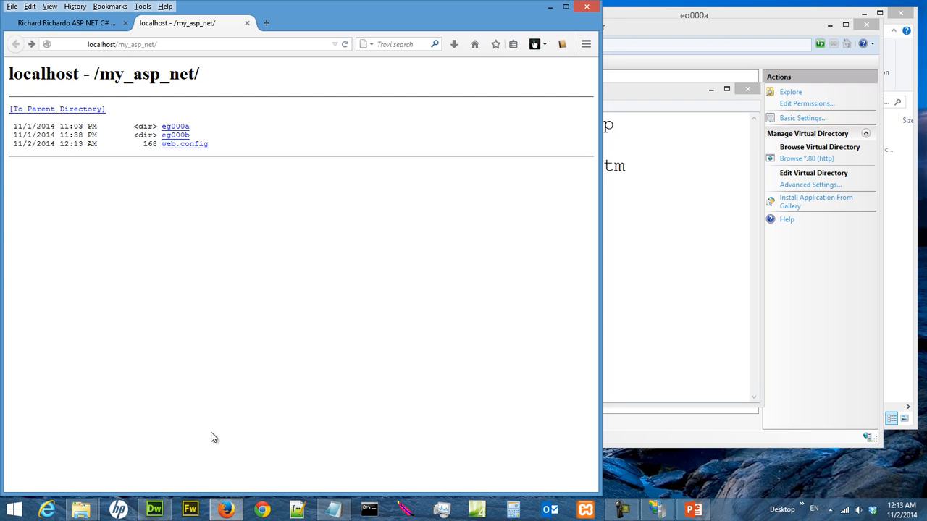
Switch to the File Explorer window showing eg000a and open the eg000b folder inside my_asp_net
click(84, 512)
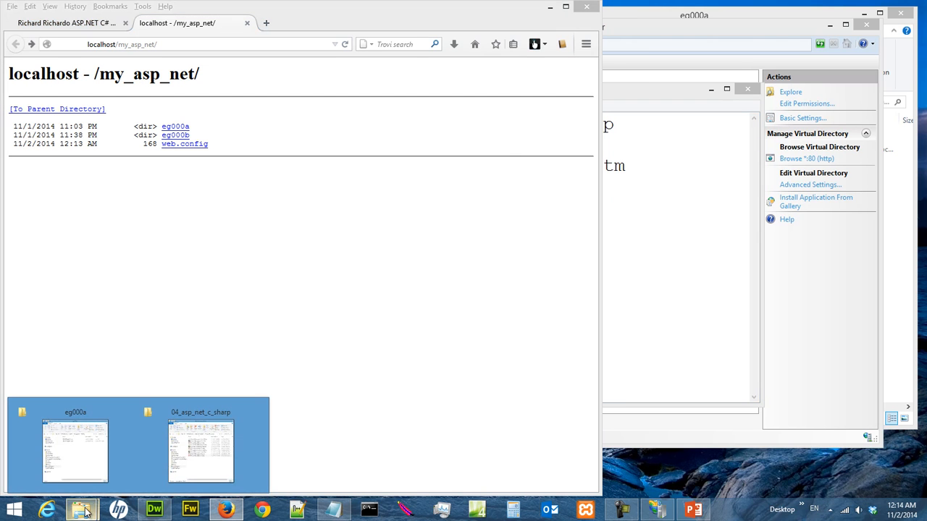
click(91, 464)
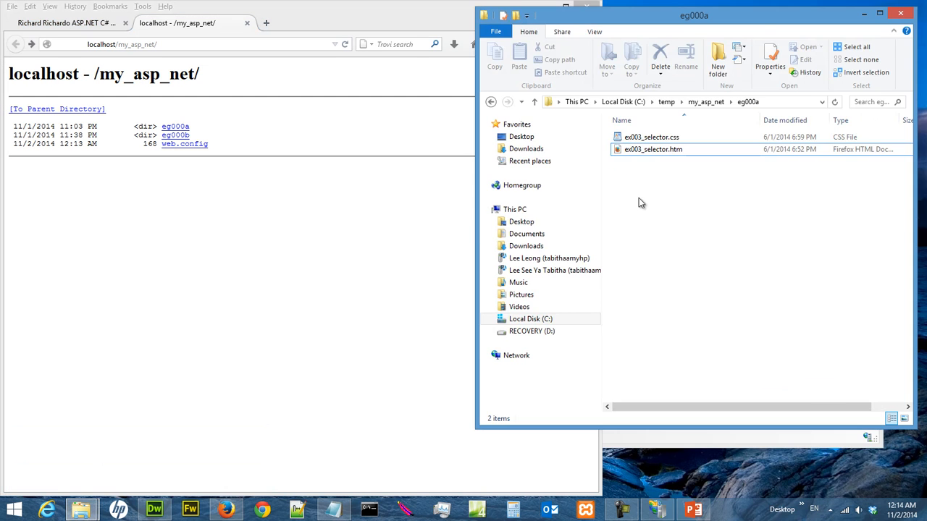
click(706, 102)
double_click(675, 152)
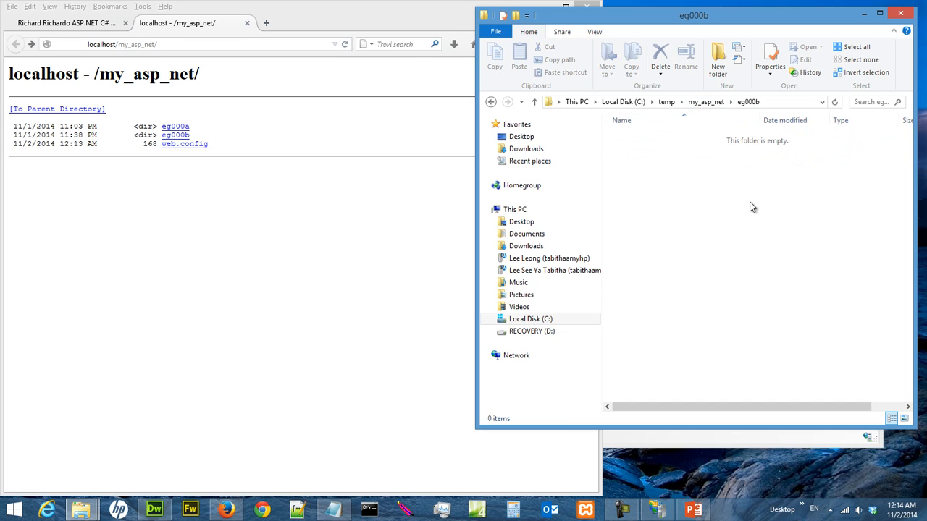
On the ASP.NET C# 2015 page, find the eg001 example files under Step 2 and start saving the linked Default.aspx
click(77, 24)
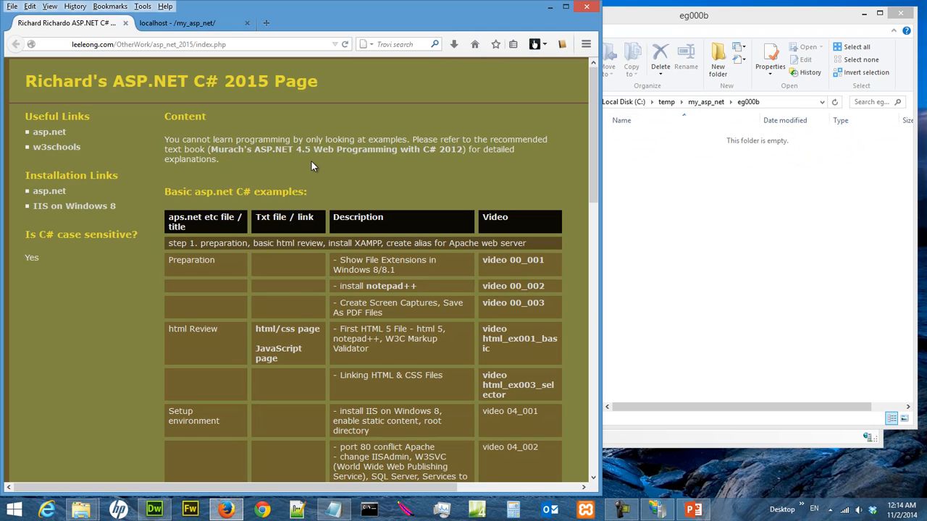
scroll(335, 181, down, 10)
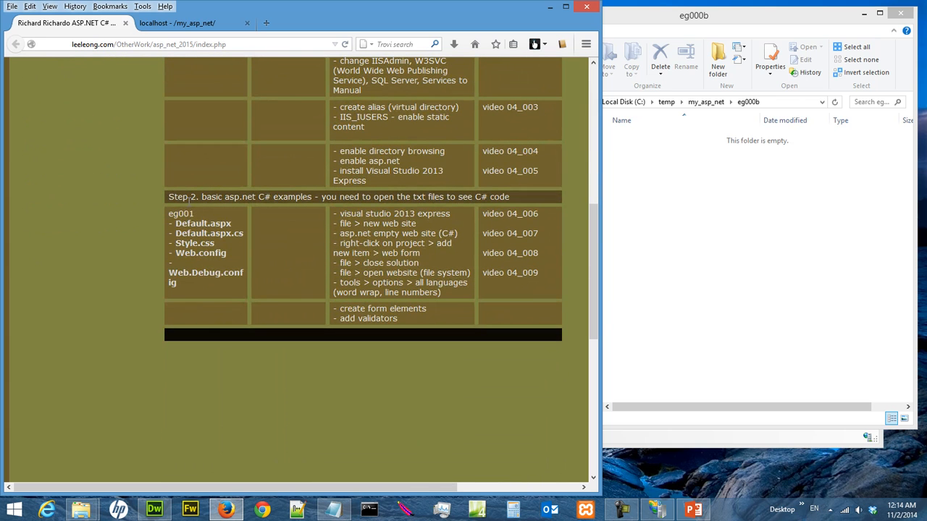
scroll(194, 214, up, 2)
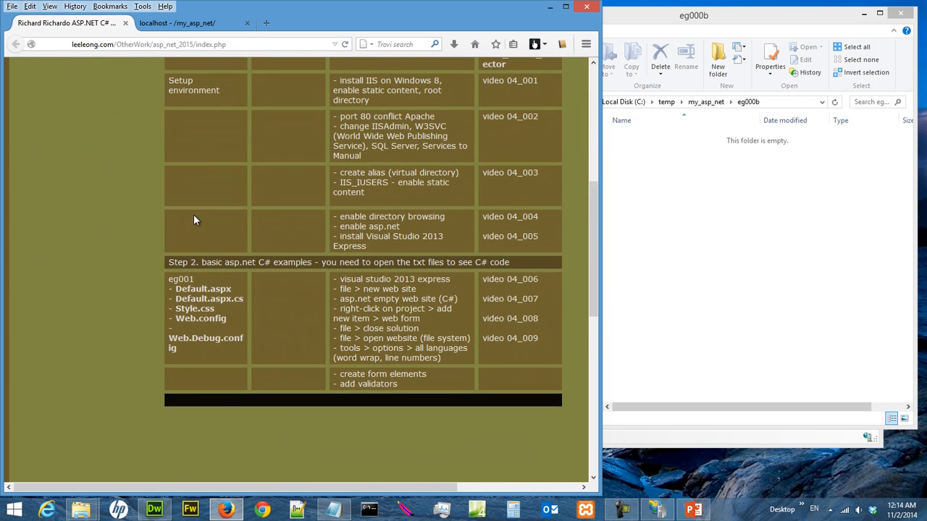
scroll(194, 214, down, 2)
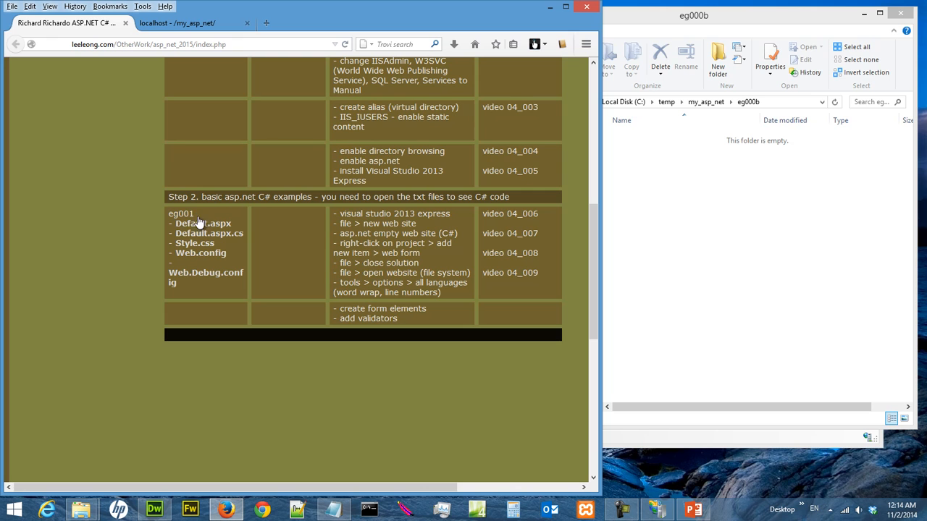
scroll(204, 226, down, 2)
scroll(205, 225, down, 1)
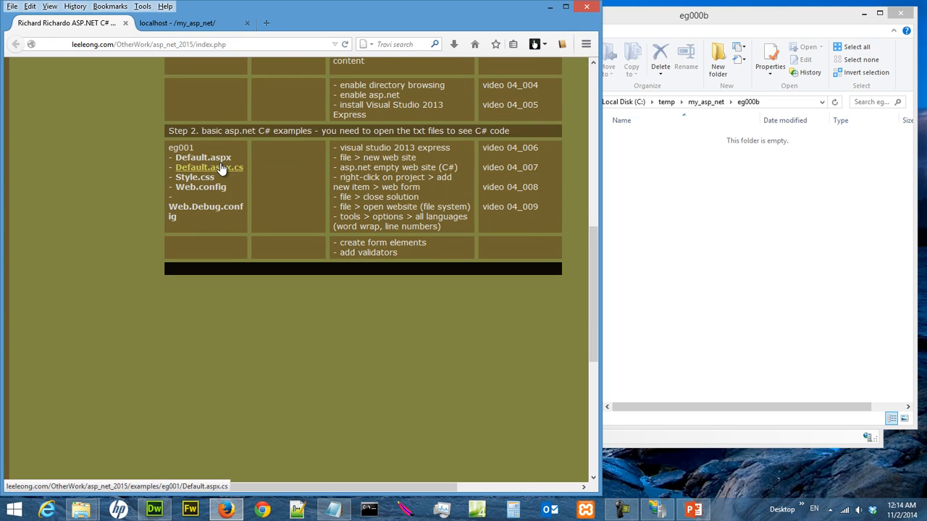
right_click(220, 160)
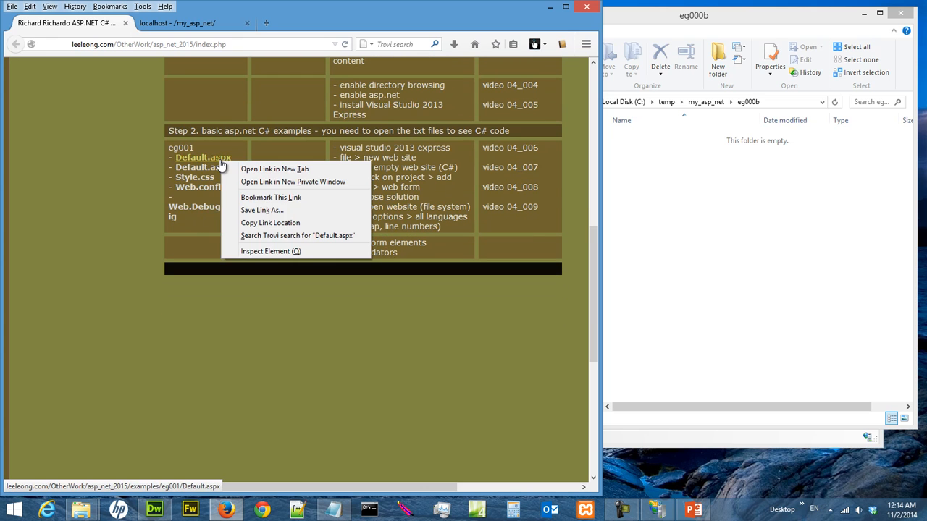
click(270, 209)
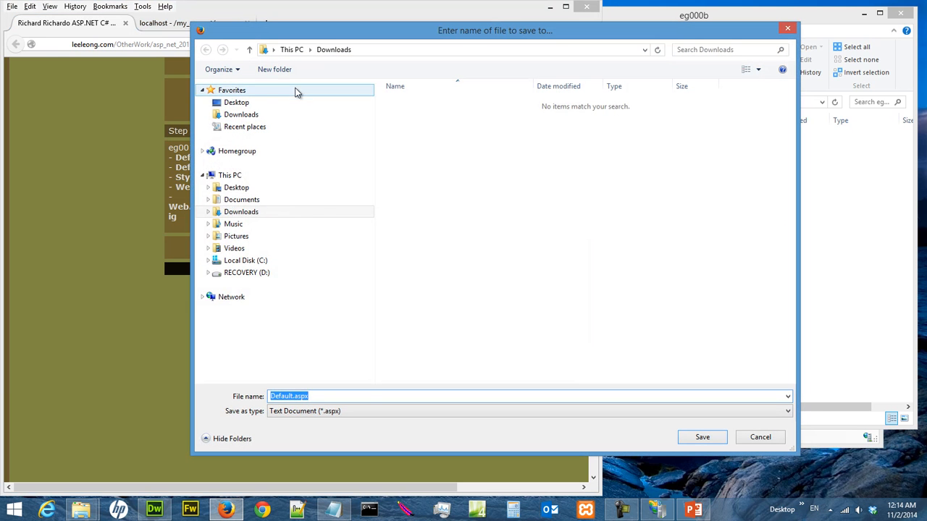
Save Default.aspx in the folder C:\temp\my_asp_net\eg000b under its existing name
click(265, 261)
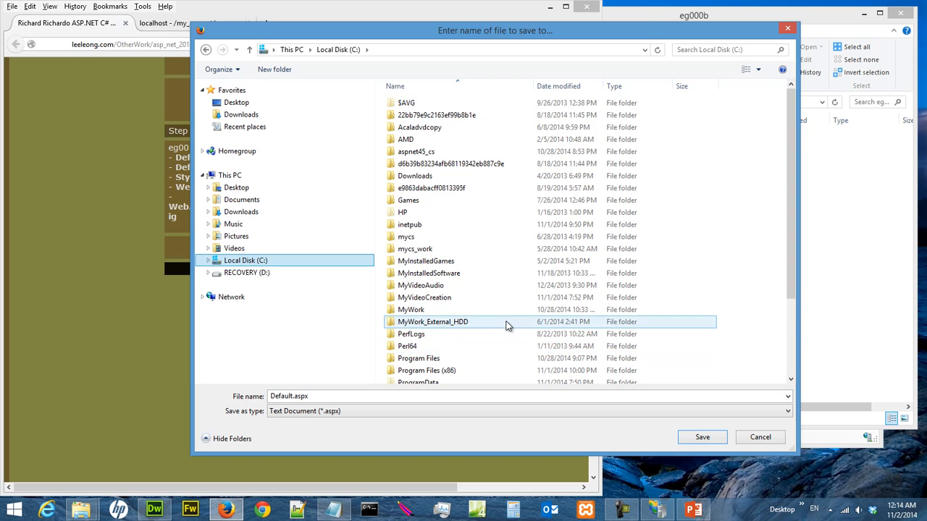
click(793, 326)
click(793, 326)
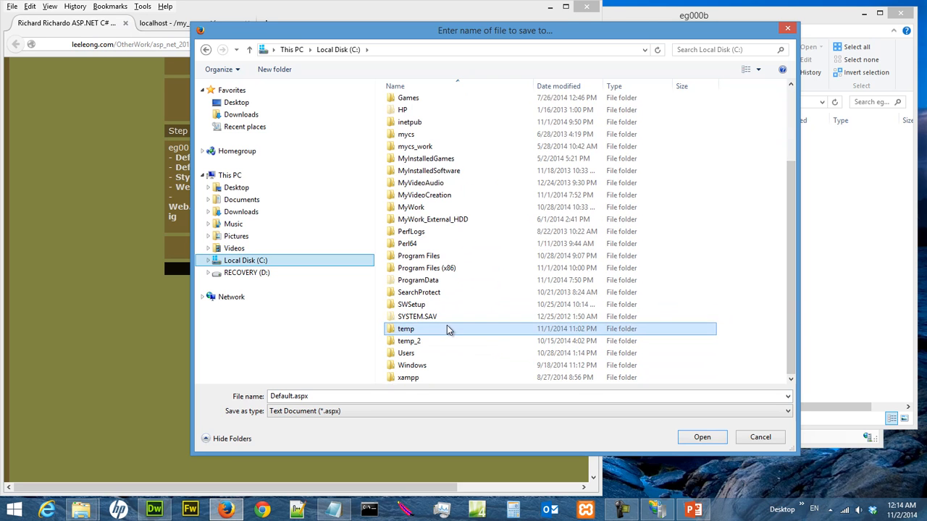
double_click(451, 327)
double_click(487, 129)
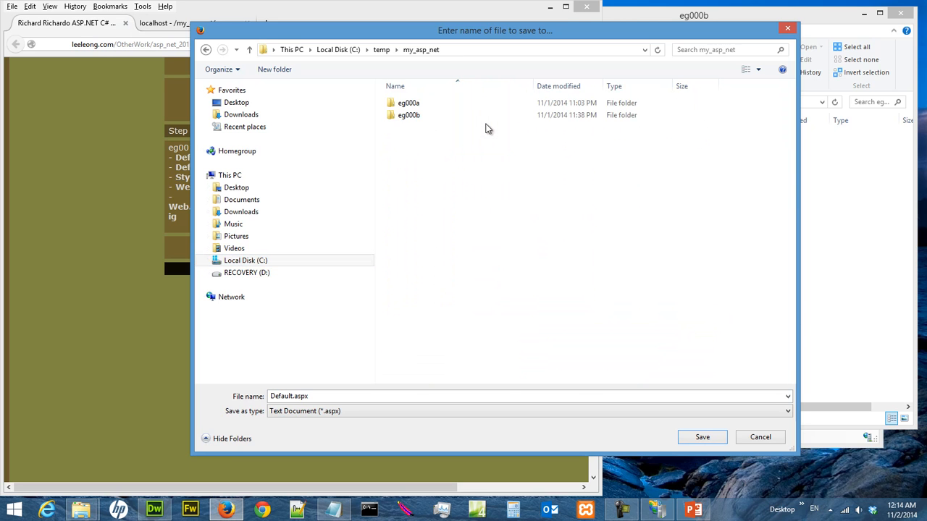
double_click(426, 116)
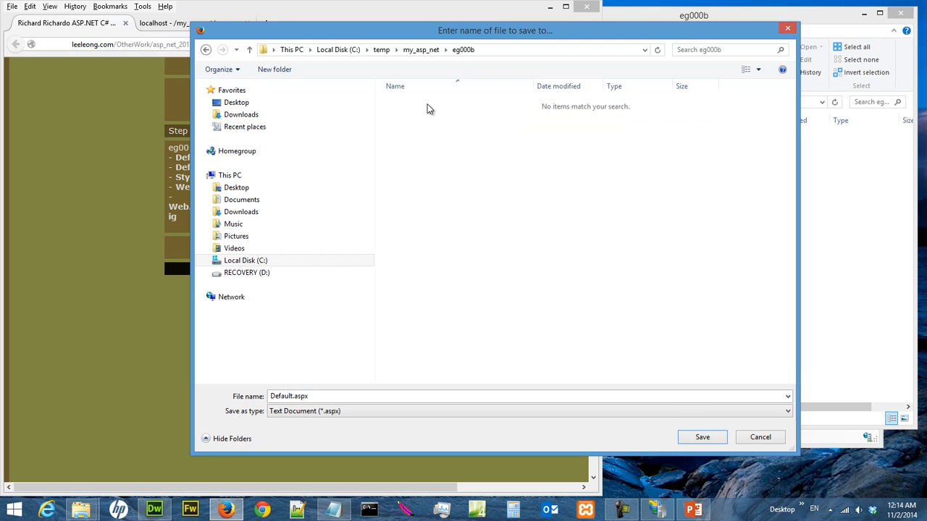
click(702, 436)
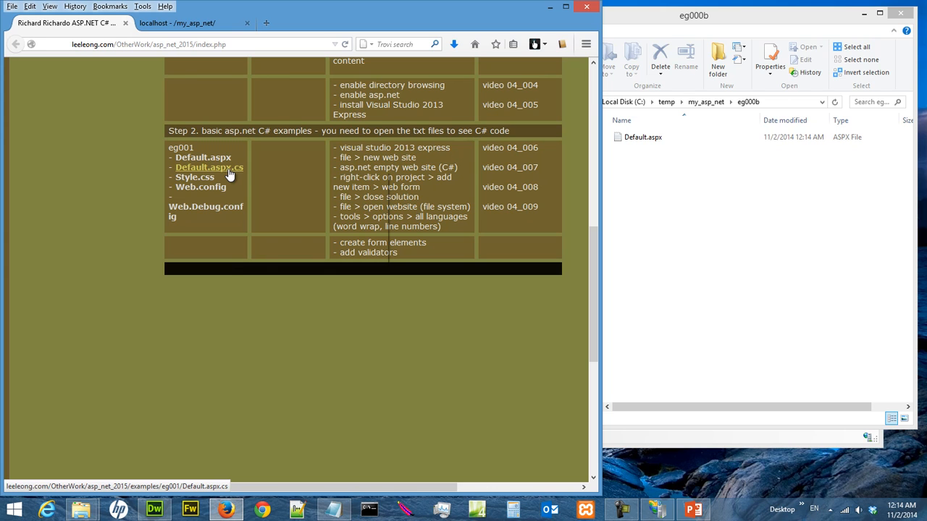
Save the linked Default.aspx.cs and Style.css files of example eg001 in the eg000b folder
right_click(231, 173)
click(268, 218)
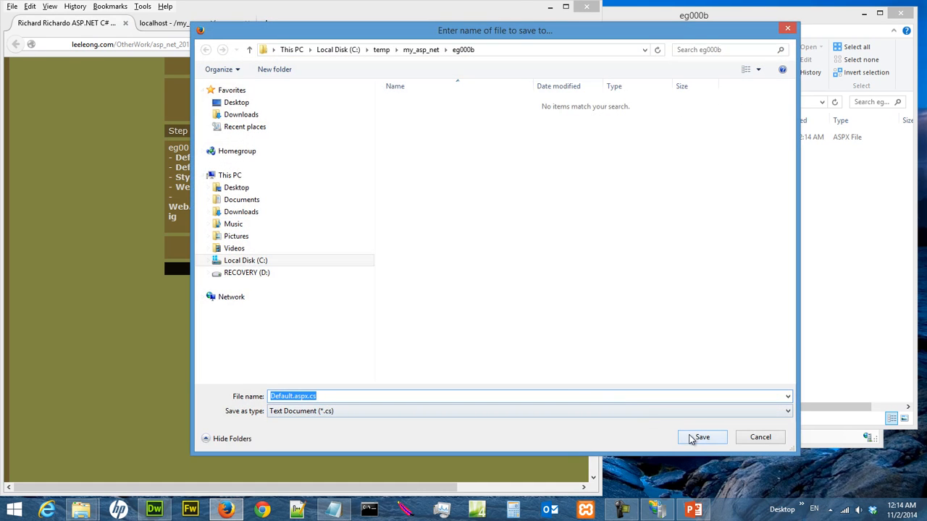
click(701, 439)
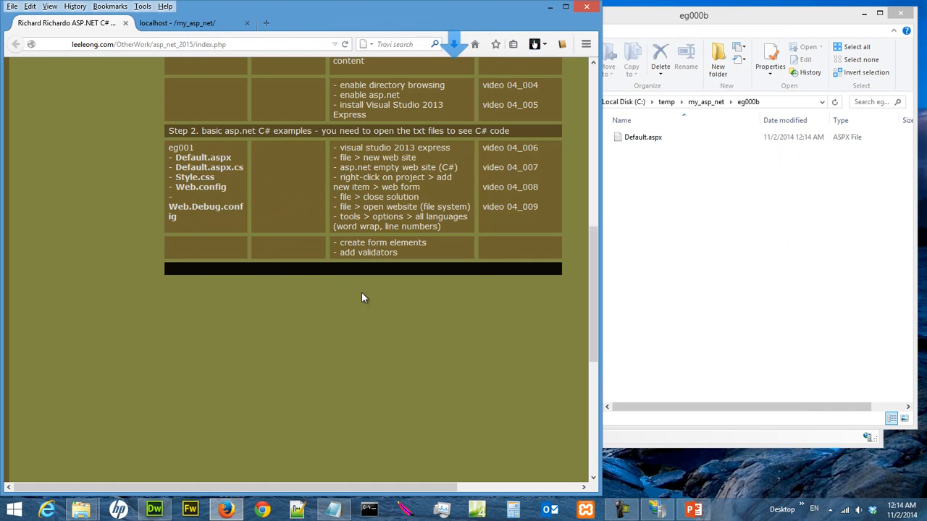
right_click(205, 183)
click(250, 229)
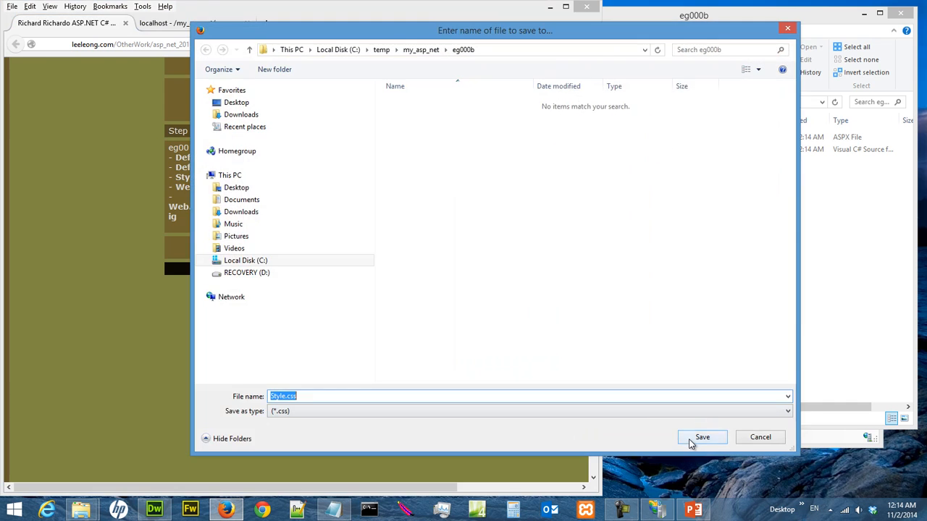
click(692, 442)
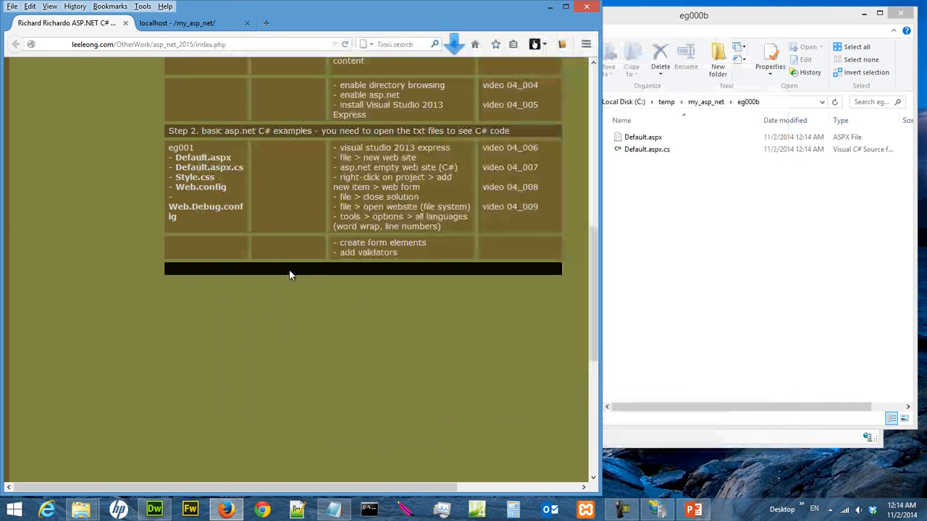
Save the linked Web.config and Web.Debug.config files of example eg001 in the eg000b folder
right_click(207, 194)
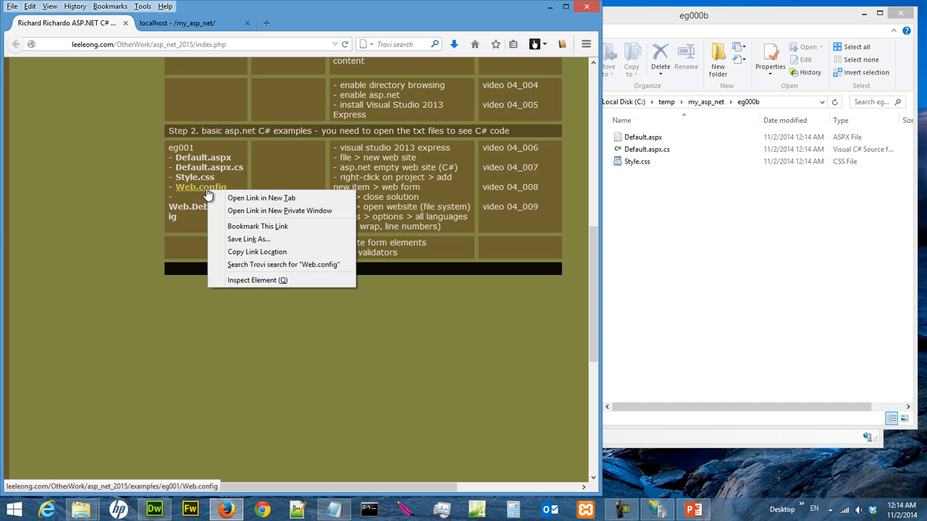
click(252, 242)
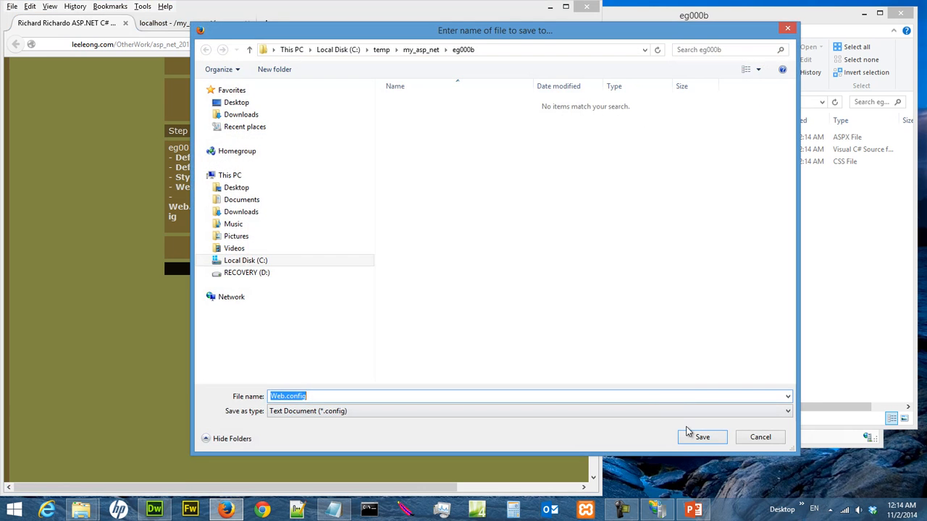
click(688, 434)
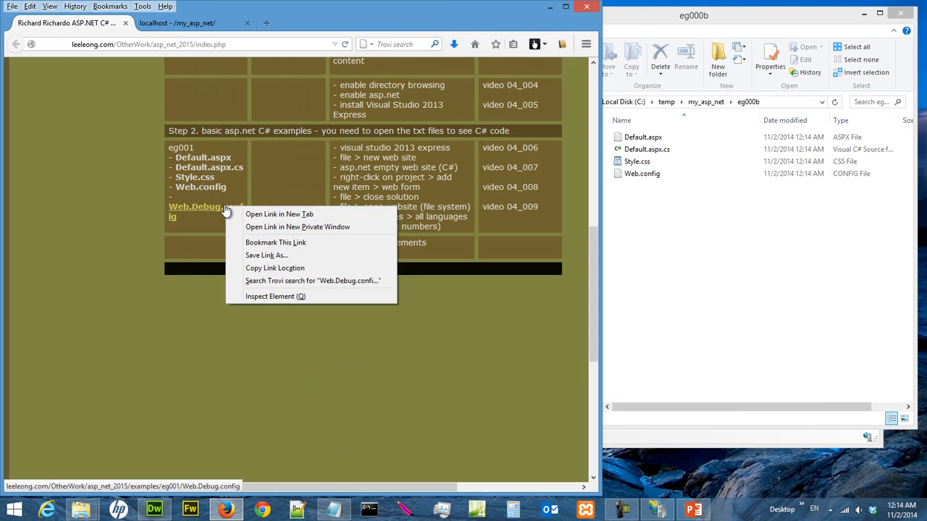
click(266, 256)
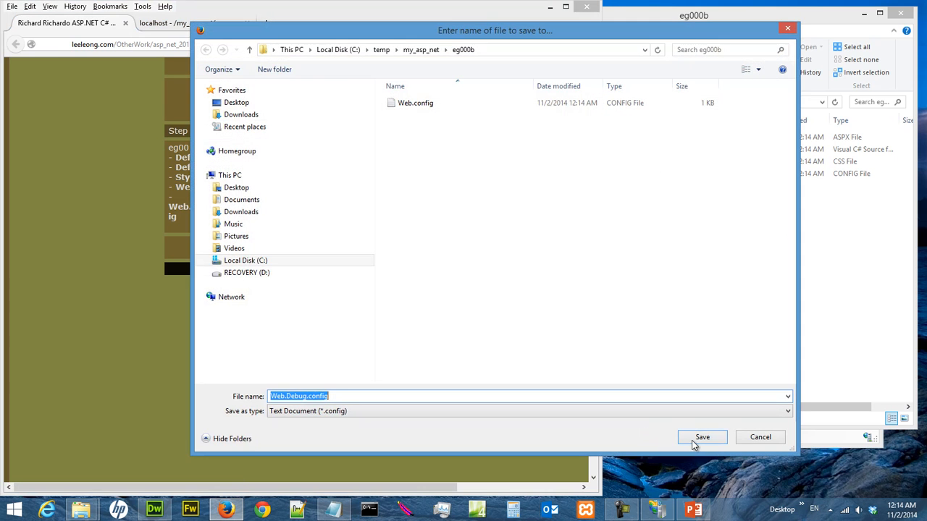
click(694, 445)
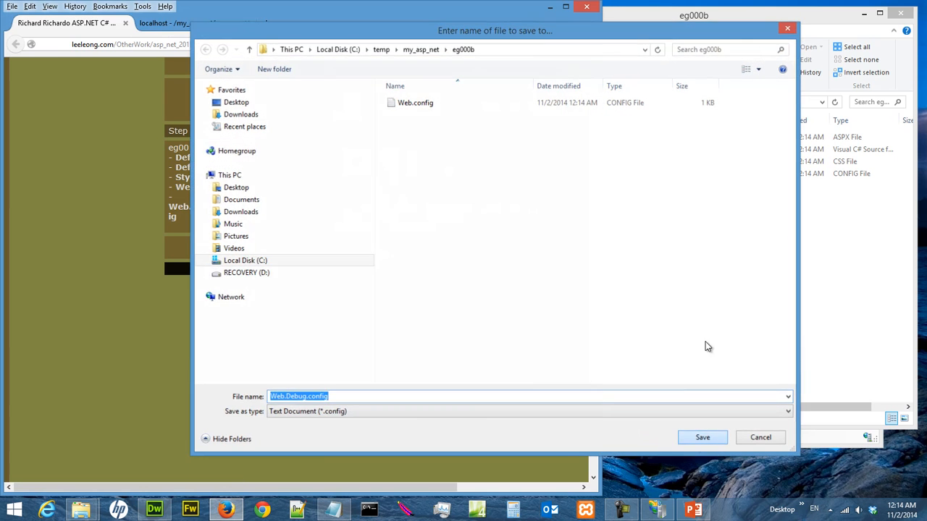
Select Default.aspx in the eg000b folder window, and open the same page from the localhost my_asp_net listing in the browser
click(694, 269)
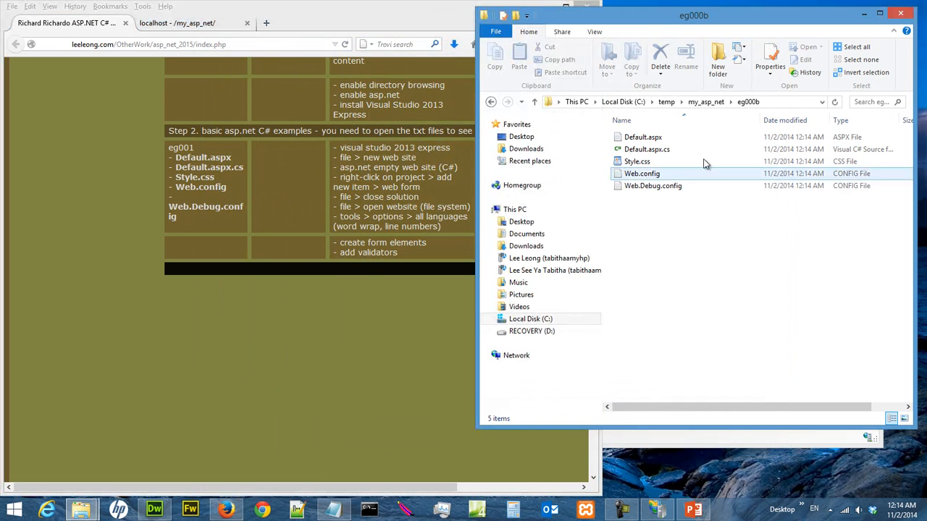
click(658, 141)
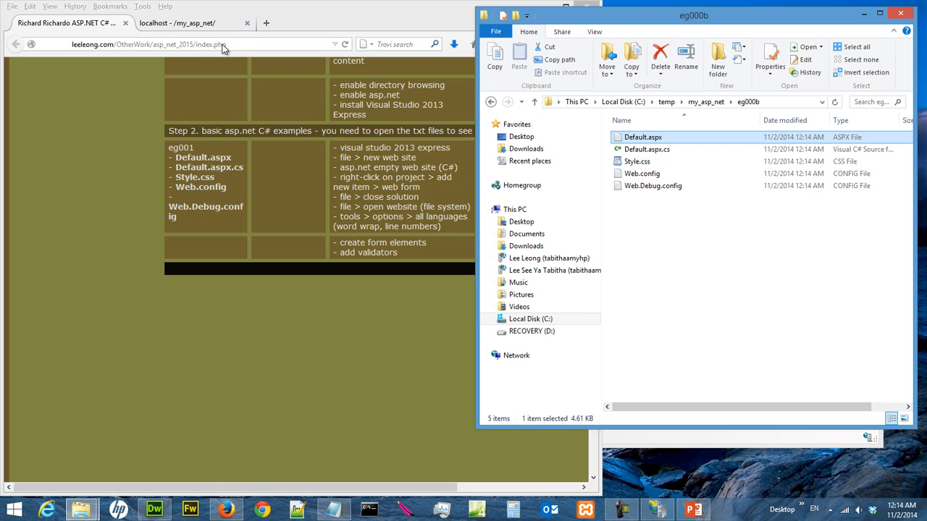
click(180, 23)
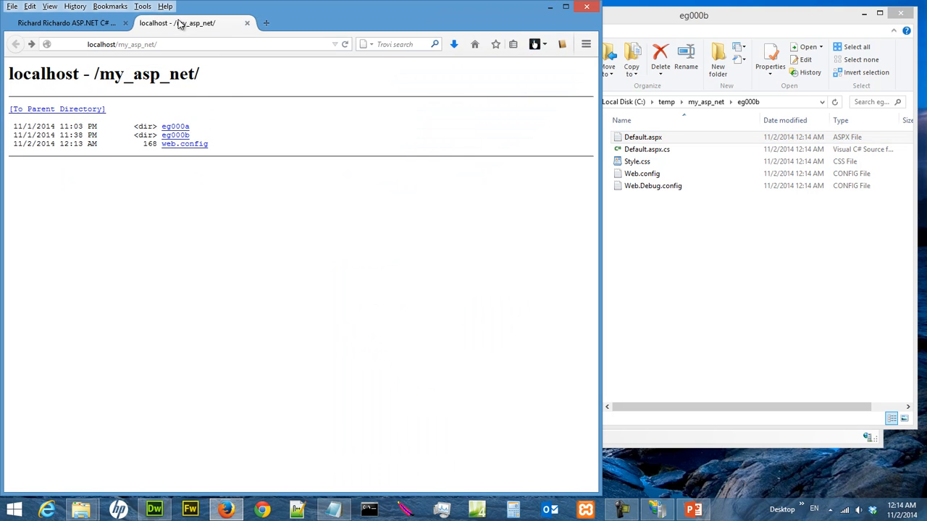
click(185, 137)
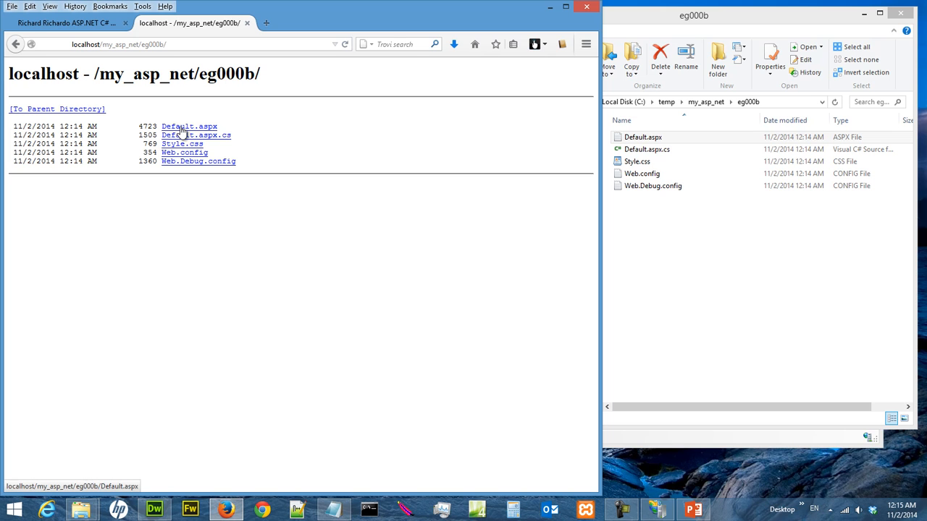
click(181, 128)
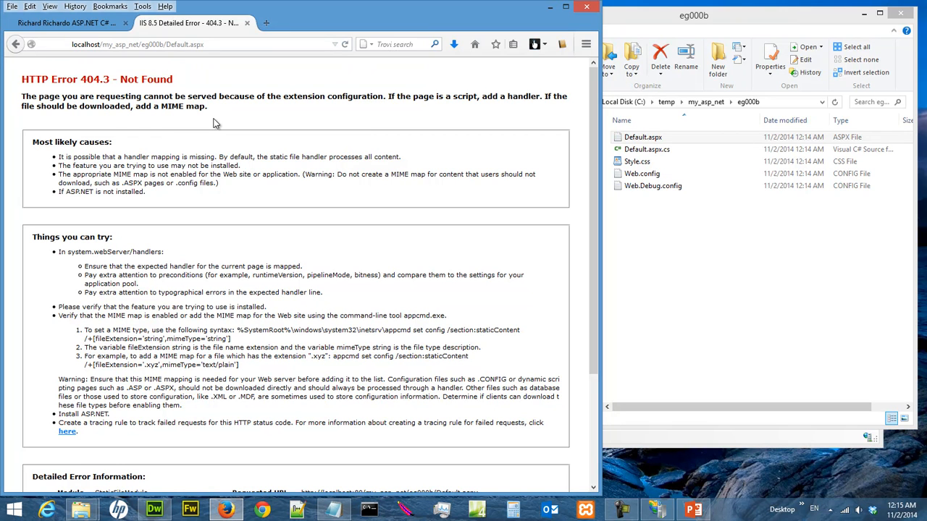
Switch to IIS Manager and narrow the Connections pane beside the my_asp_net home view
click(658, 511)
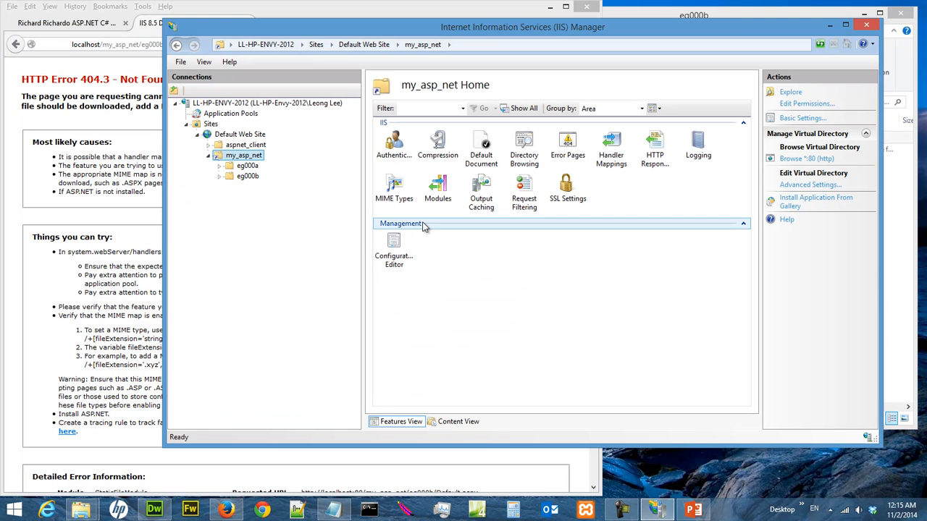
drag(365, 210, 341, 210)
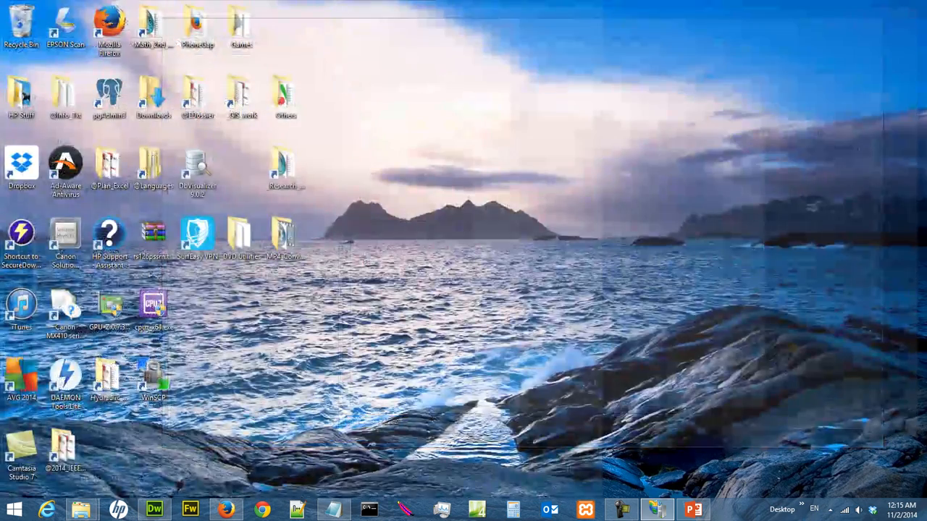
Open the Windows Features dialog from Control Panel's Programs category and enlarge the dialog
mouse_move(918, 145)
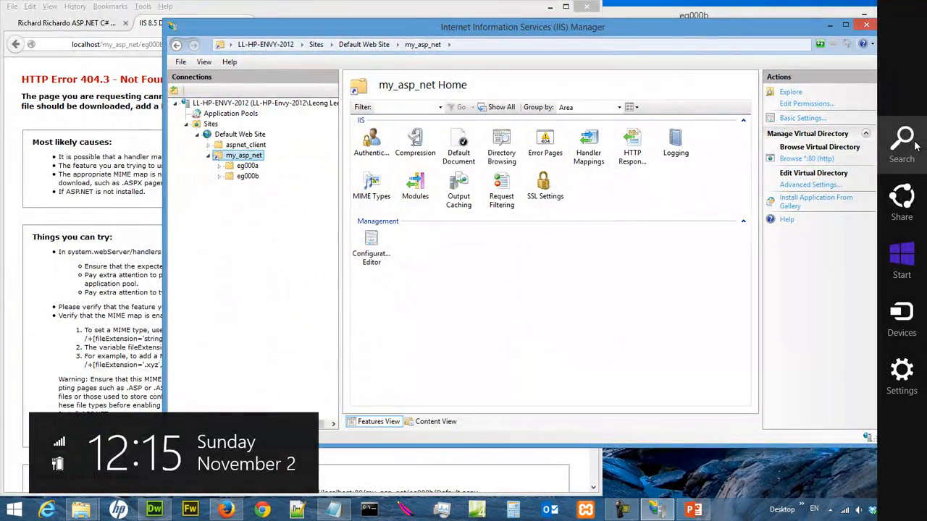
click(902, 377)
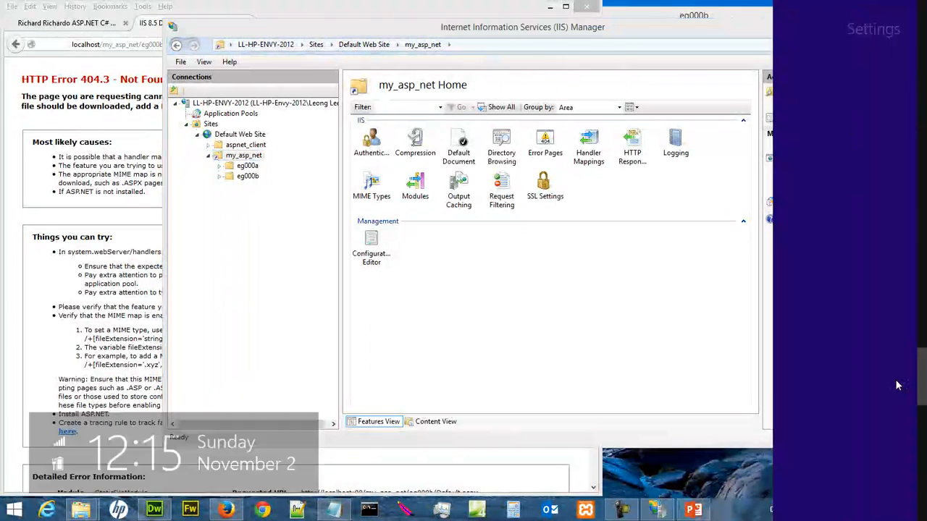
click(779, 84)
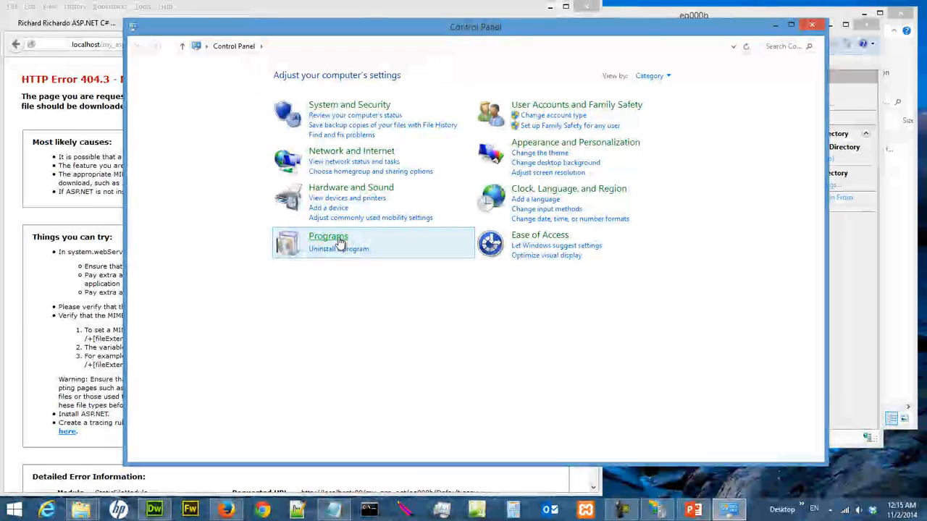
click(338, 241)
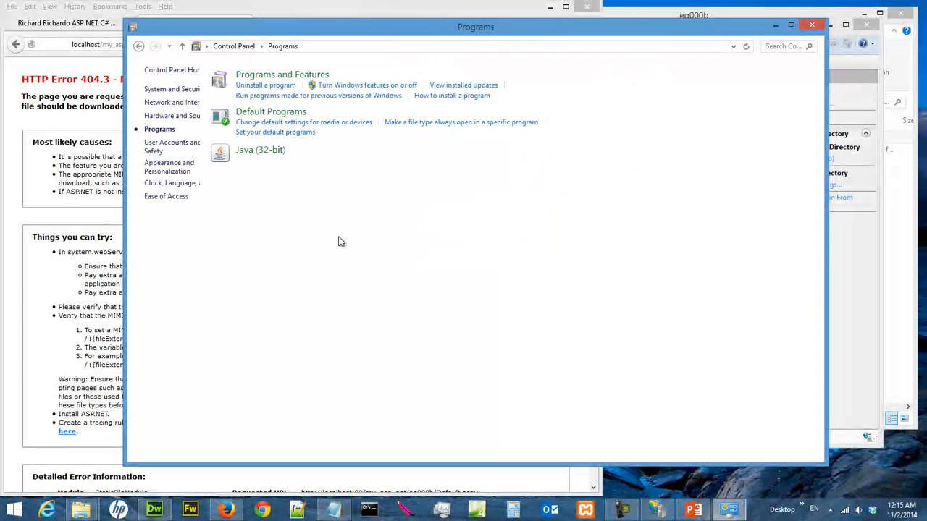
click(399, 87)
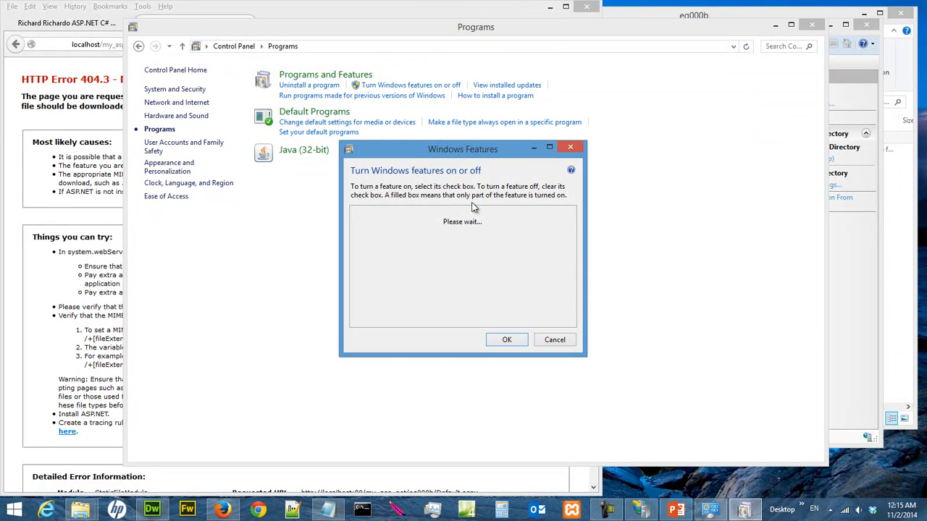
drag(584, 355, 802, 473)
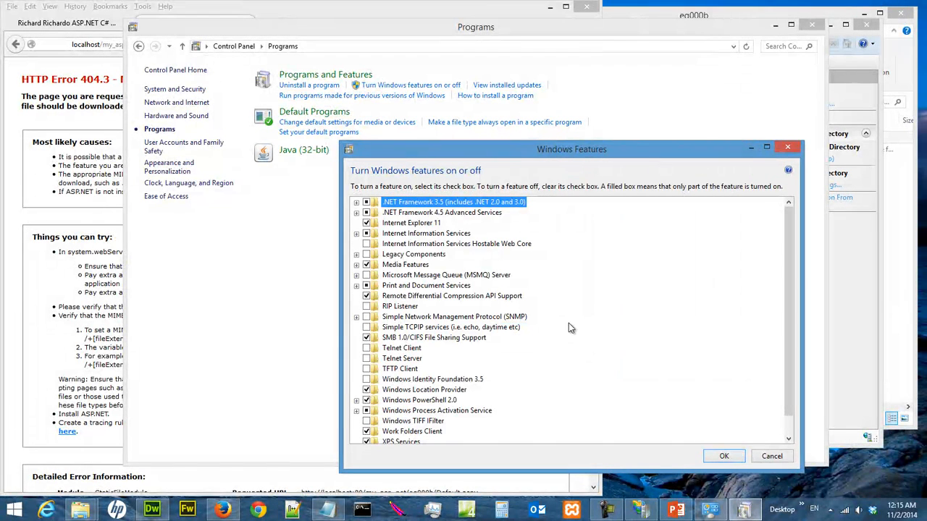
Expand Internet Information Services, World Wide Web Services, and Application Development Features in the Windows Features tree, and move the dialog up
click(356, 234)
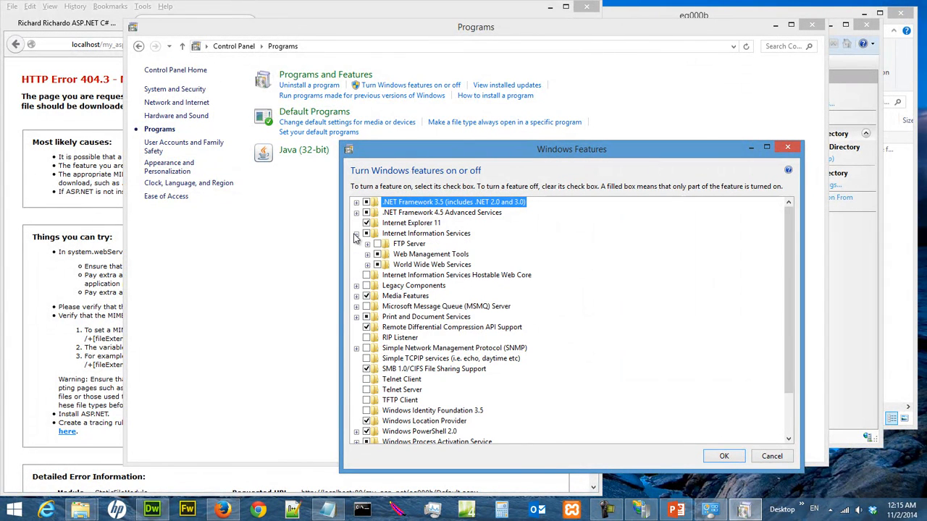
click(367, 255)
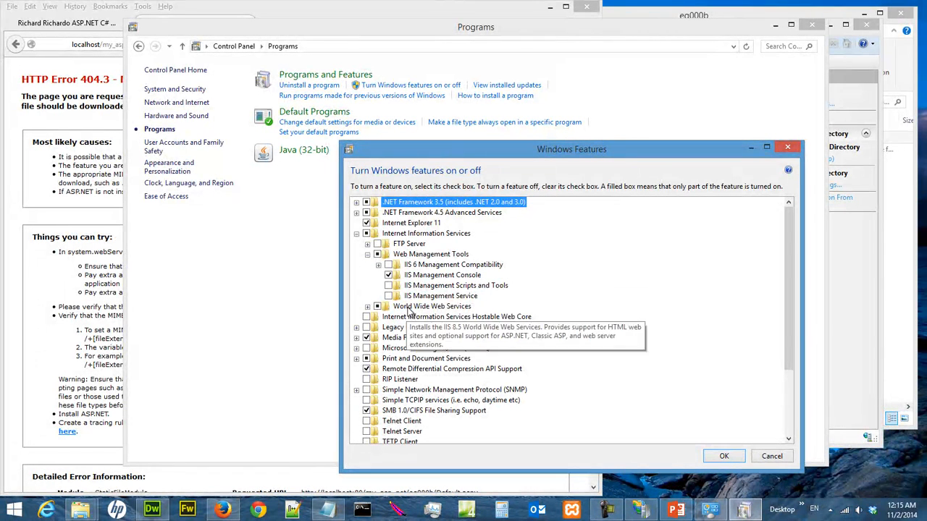
click(367, 255)
click(368, 265)
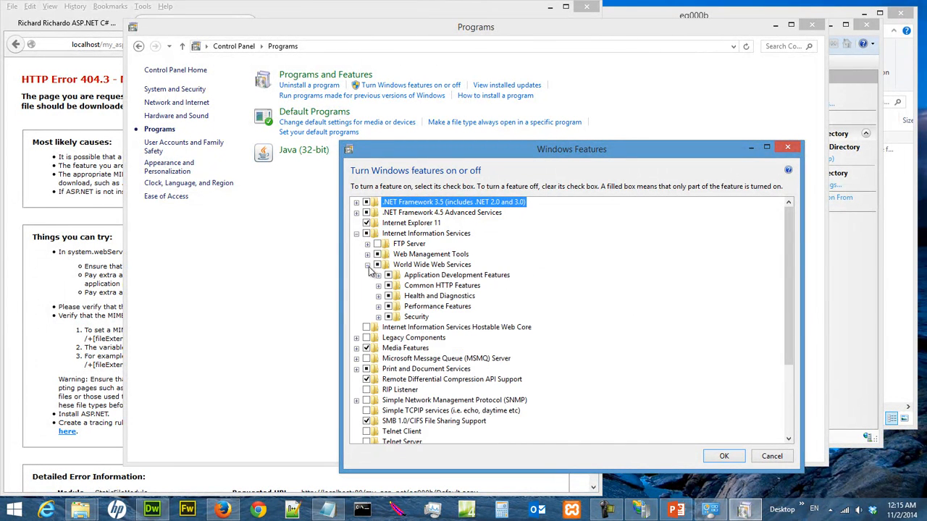
click(378, 276)
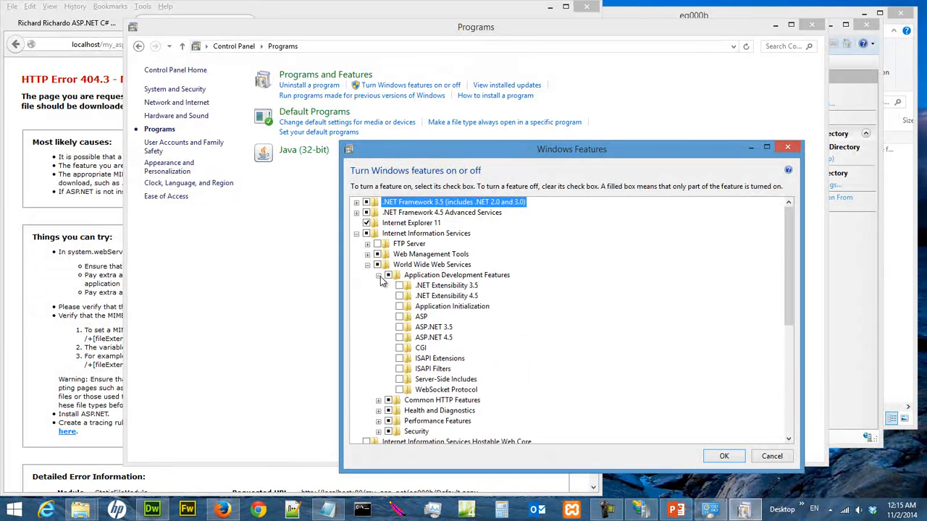
drag(550, 149, 527, 107)
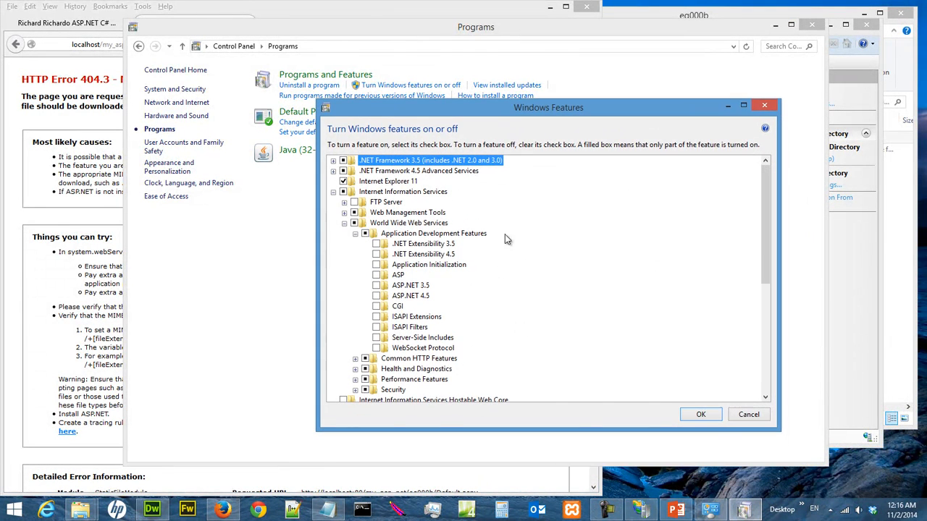
Turn on ASP.NET 4.5 under Application Development Features, hide the IIS Manager window, and apply the Windows feature changes
click(377, 297)
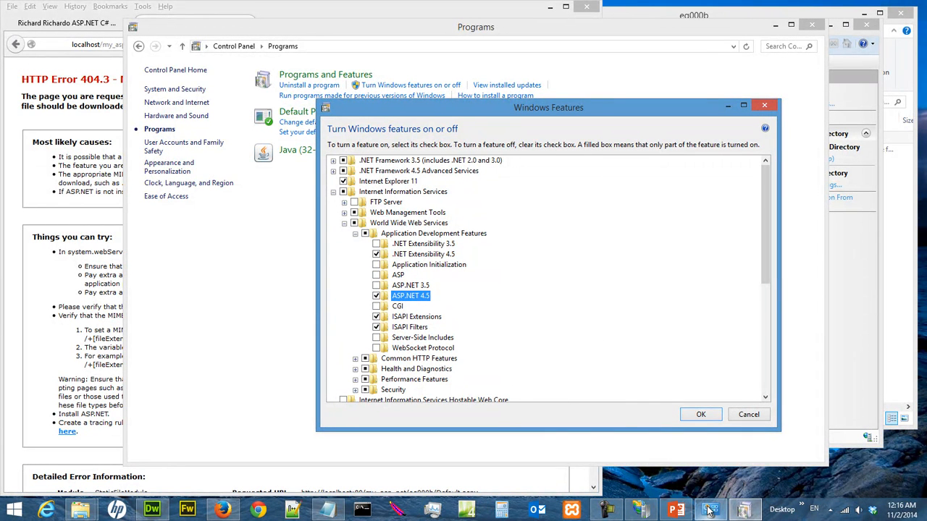
click(641, 510)
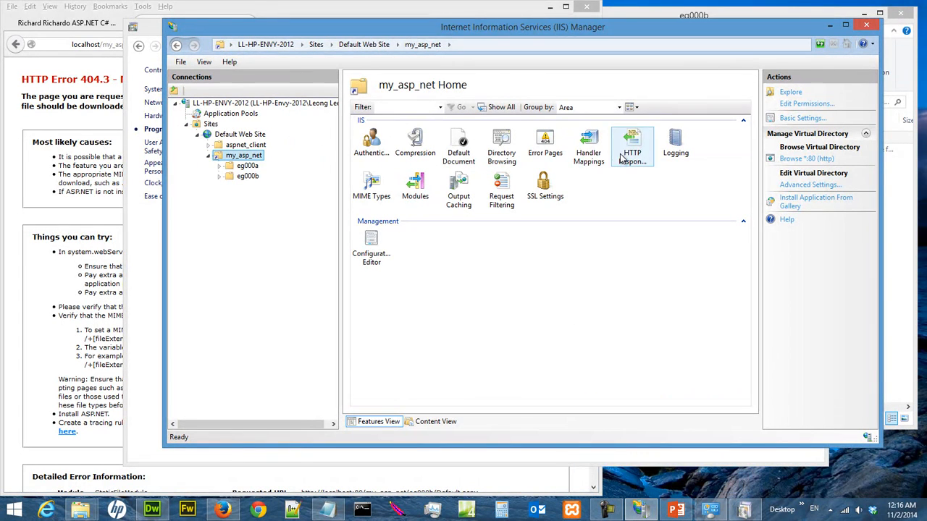
click(829, 29)
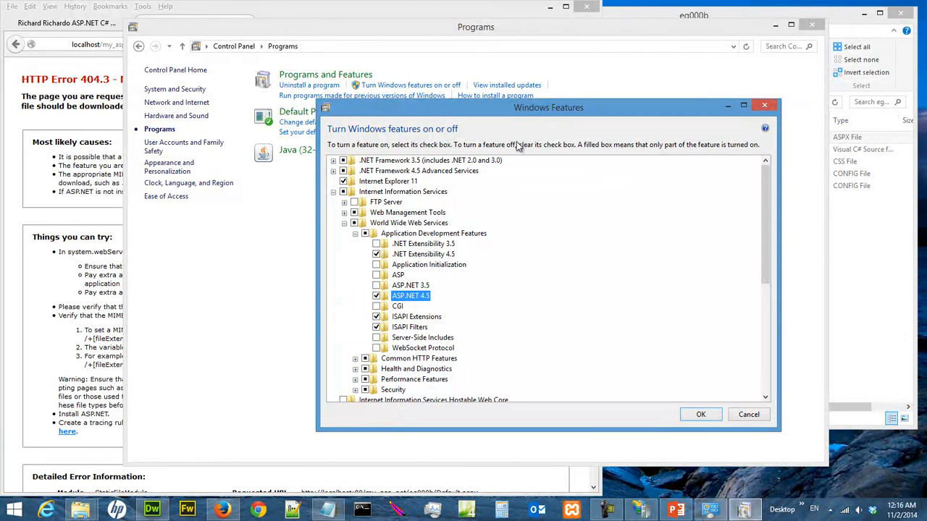
click(685, 417)
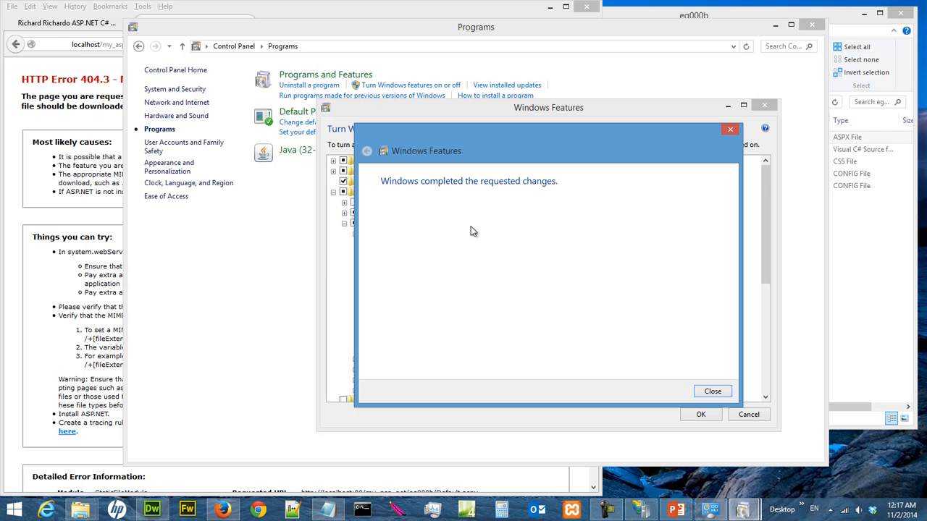
click(703, 392)
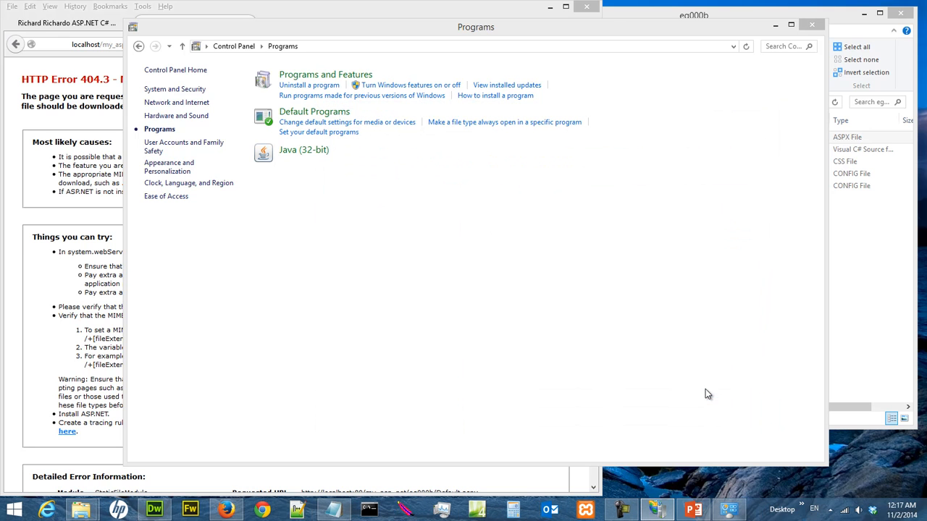
Close Control Panel and reload eg000b/Default.aspx on localhost in the browser
click(814, 26)
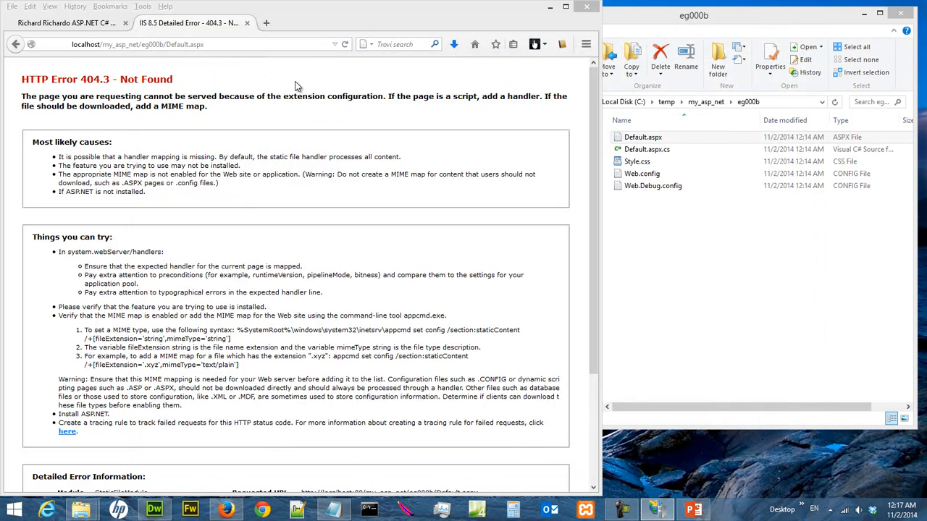
click(346, 44)
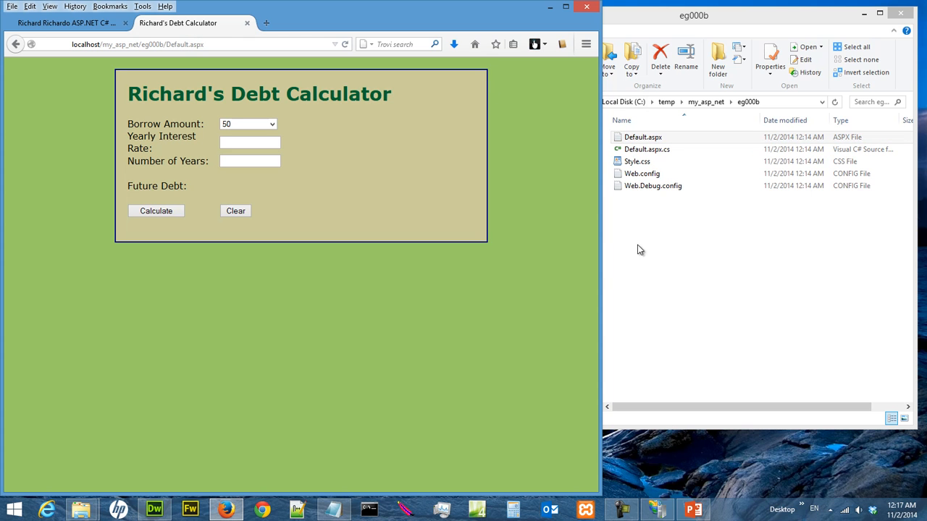
Restart IIS Manager, expand the connections tree down to the folders of my_asp_net, and minimize the window
click(657, 510)
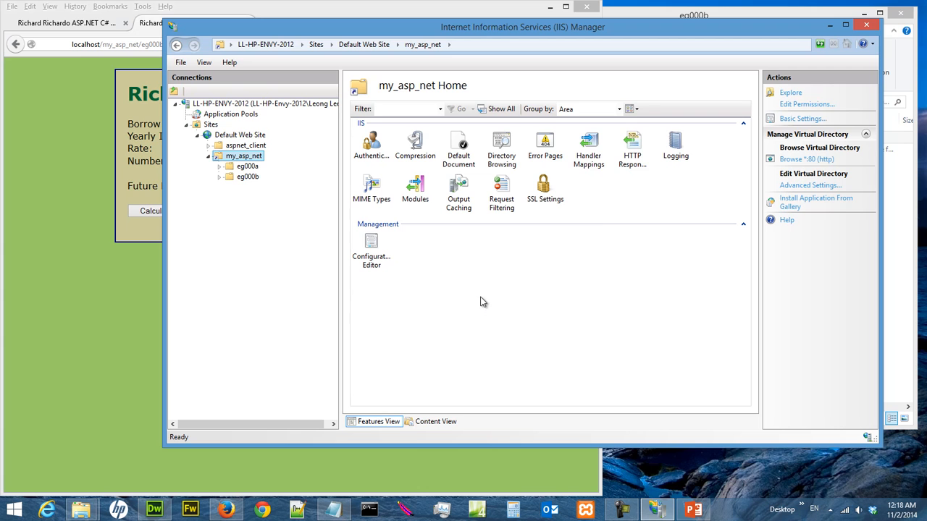
click(866, 25)
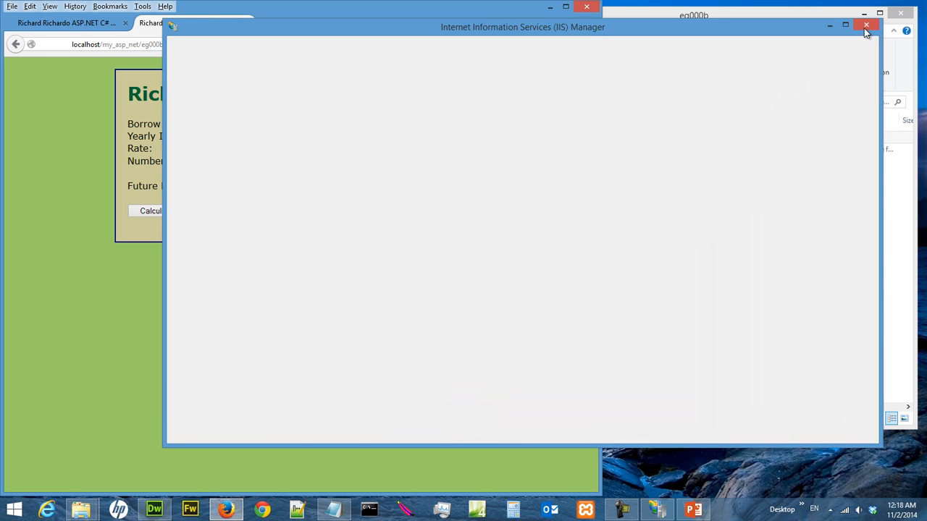
click(657, 510)
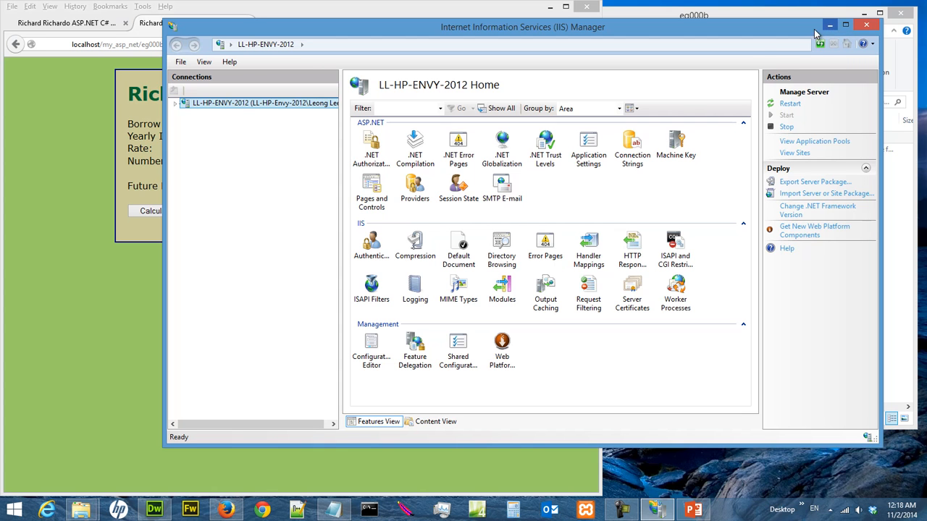
click(175, 105)
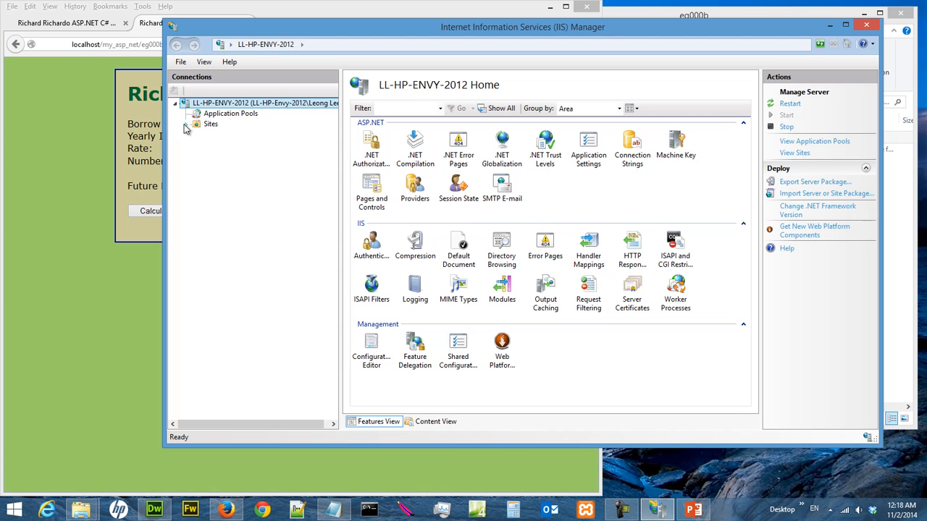
click(187, 124)
click(197, 134)
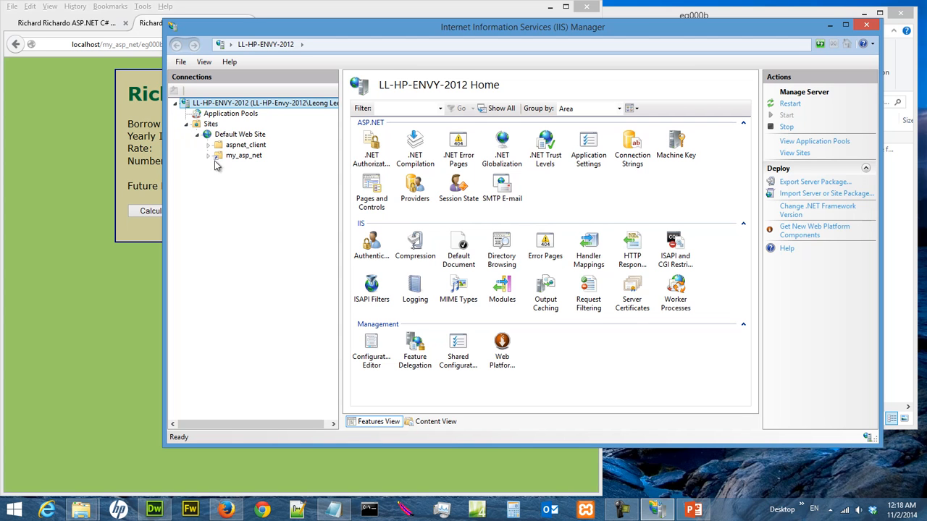
click(208, 156)
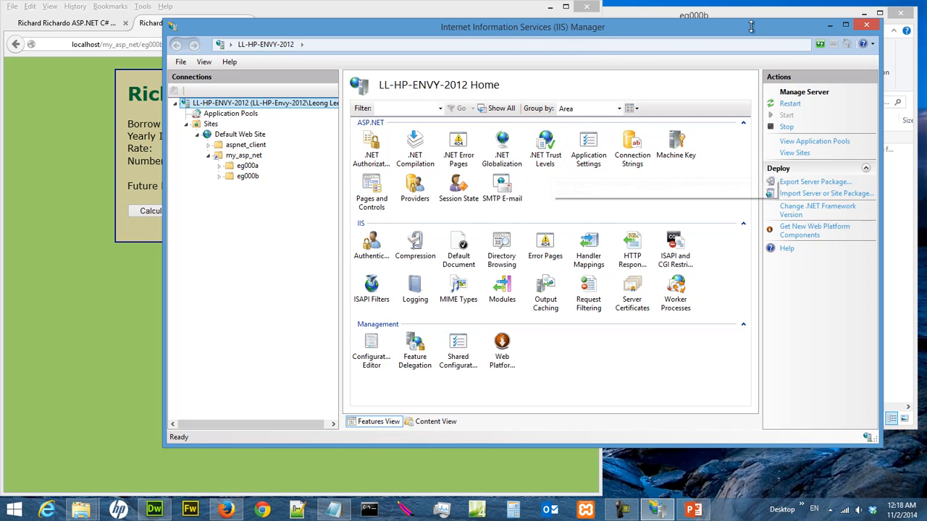
click(829, 24)
Open Default.aspx and Default.aspx.cs from the eg000b folder together in Notepad++ and widen its window
click(740, 20)
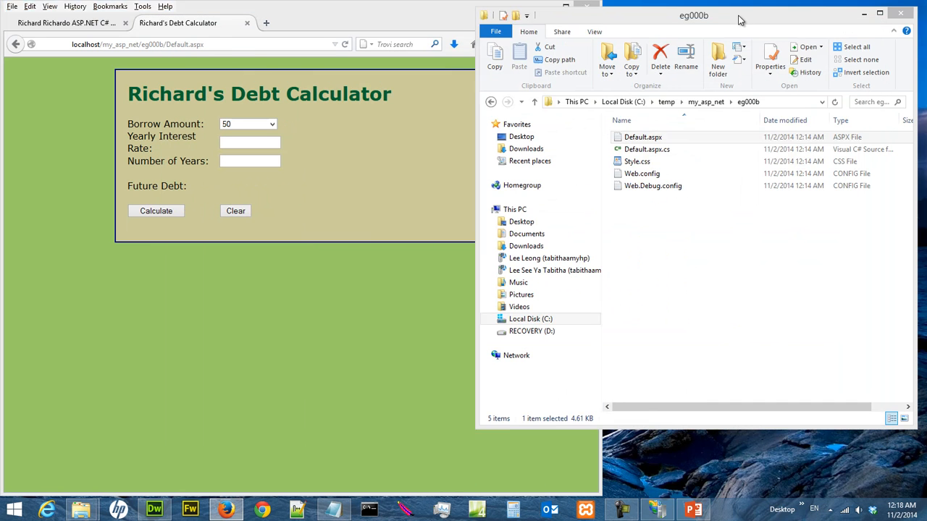
ctrl+click(660, 150)
right_click(660, 151)
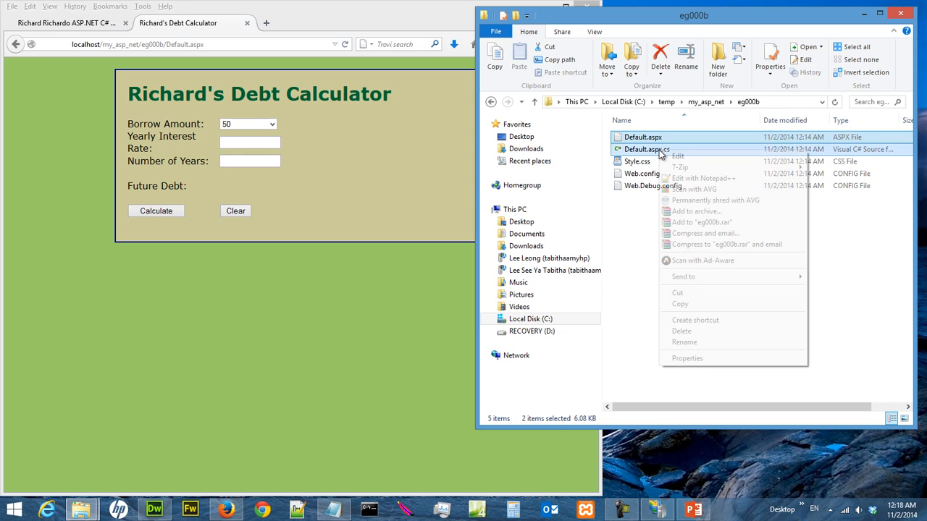
click(689, 183)
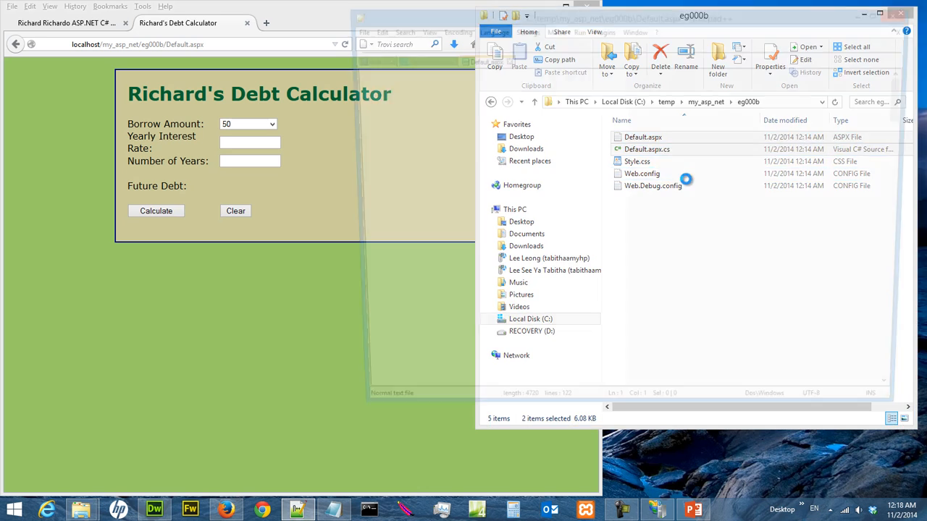
drag(339, 178, 192, 177)
Examine the page markup in Default.aspx and the C# code behind it in Default.aspx.cs
click(272, 60)
click(328, 60)
scroll(402, 121, down, 20)
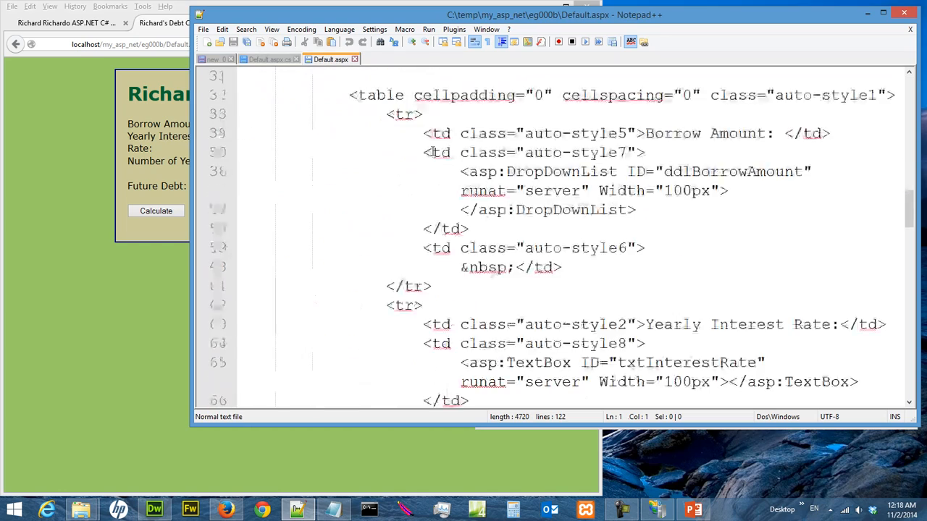
scroll(438, 148, down, 6)
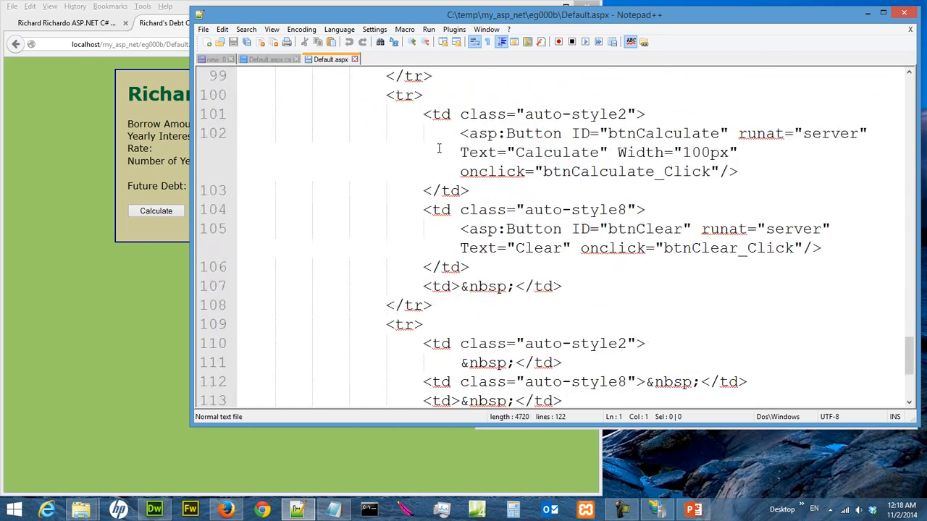
scroll(464, 148, up, 7)
drag(909, 306, 908, 85)
drag(585, 427, 590, 467)
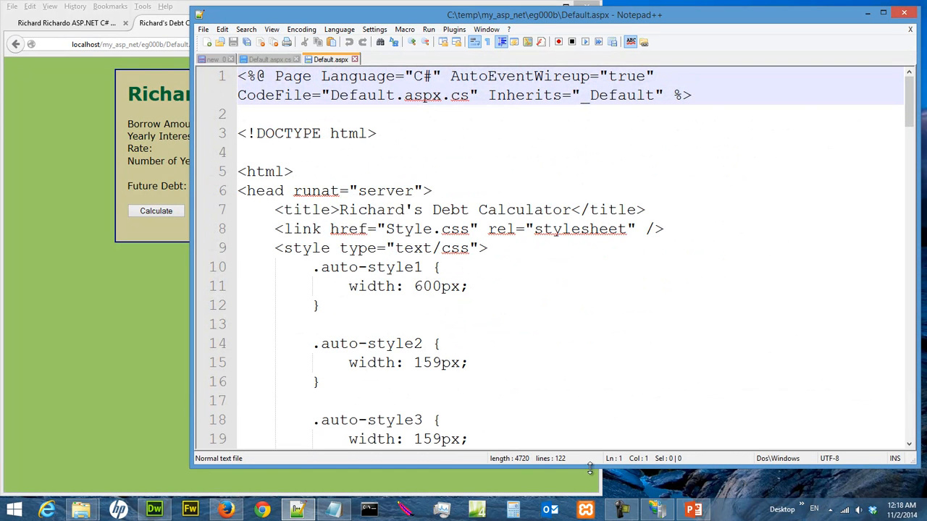
click(268, 59)
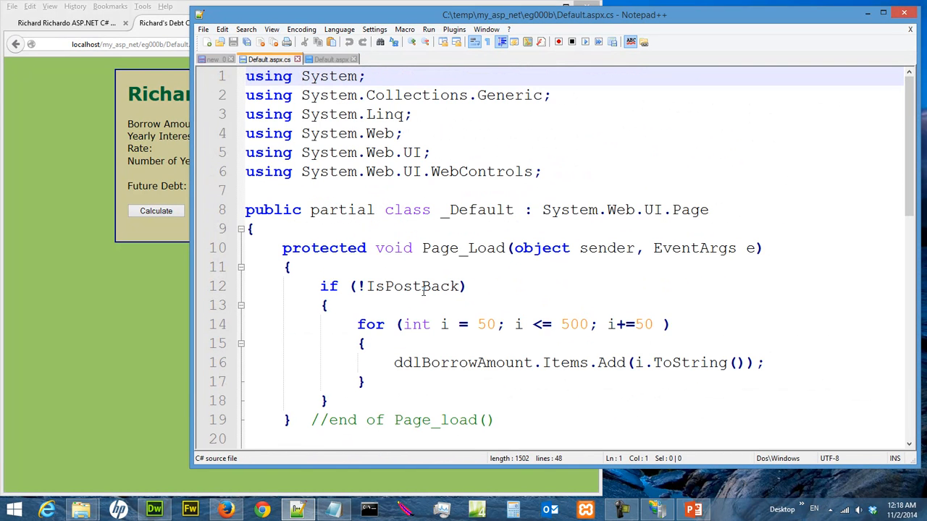
drag(909, 179, 926, 146)
click(329, 60)
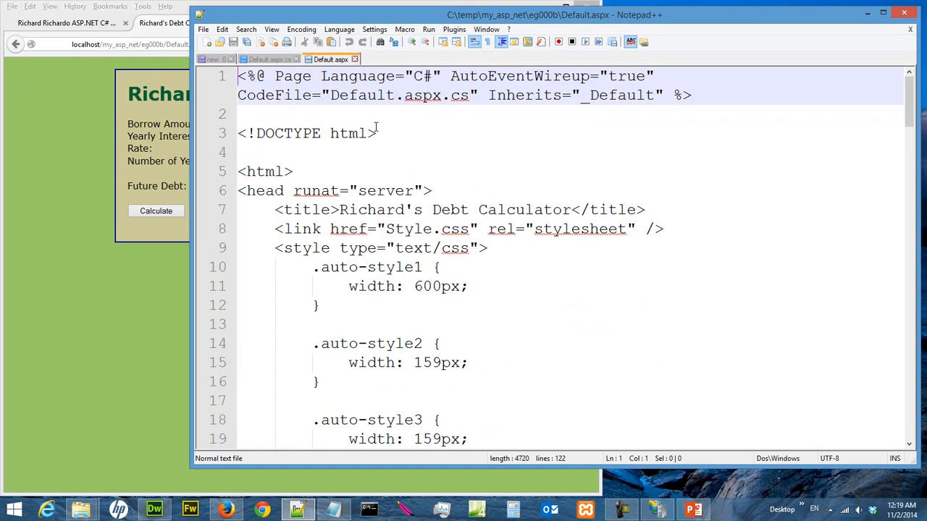
Close Default.aspx and Default.aspx.cs in Notepad++ and minimize the editor
click(354, 60)
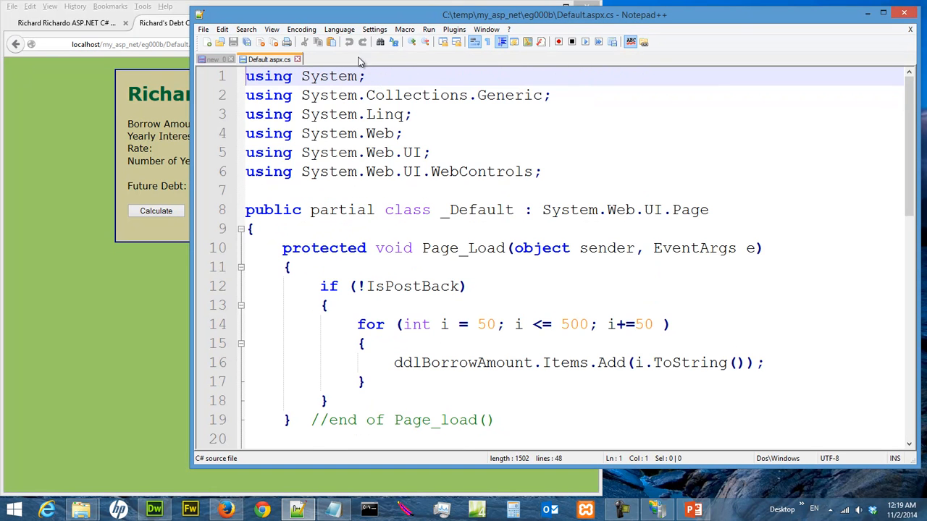
click(298, 59)
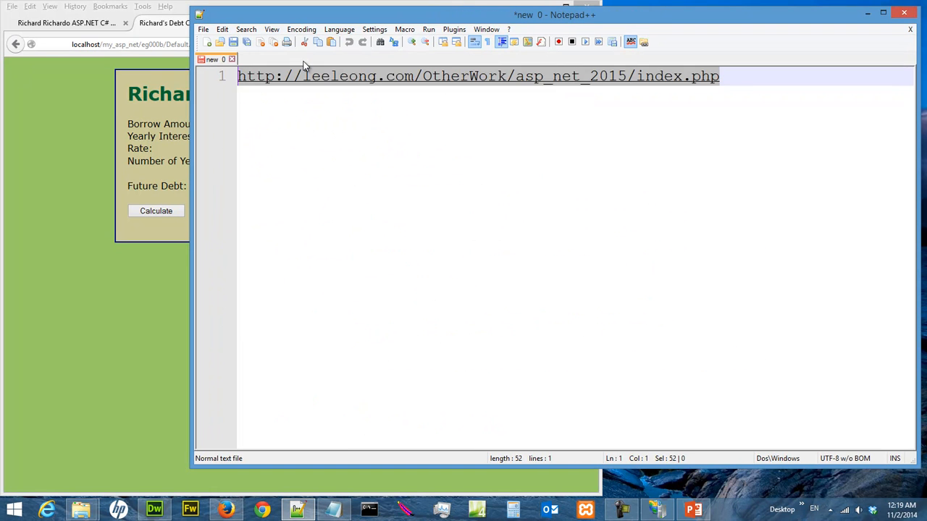
click(867, 16)
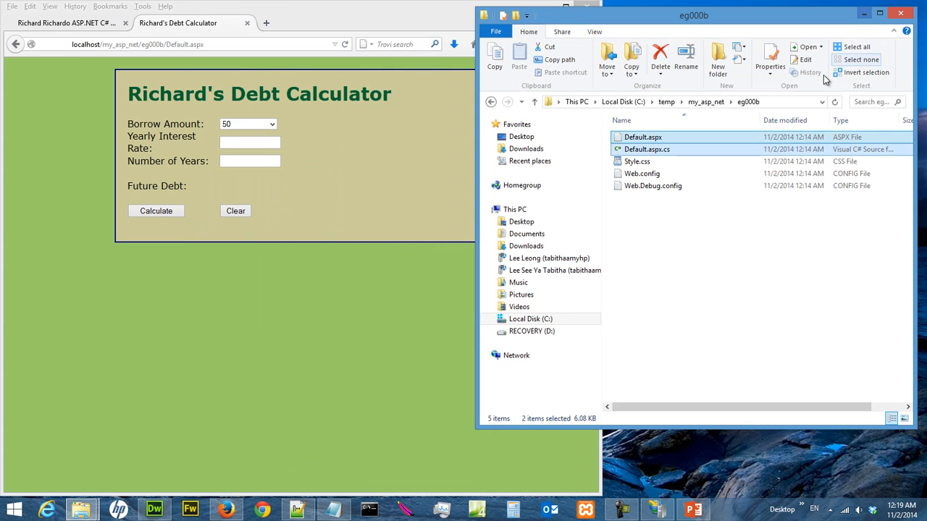
Test the debt calculator page in the browser with a borrow amount, yearly interest rate and number of years, and calculate the future debt
click(383, 191)
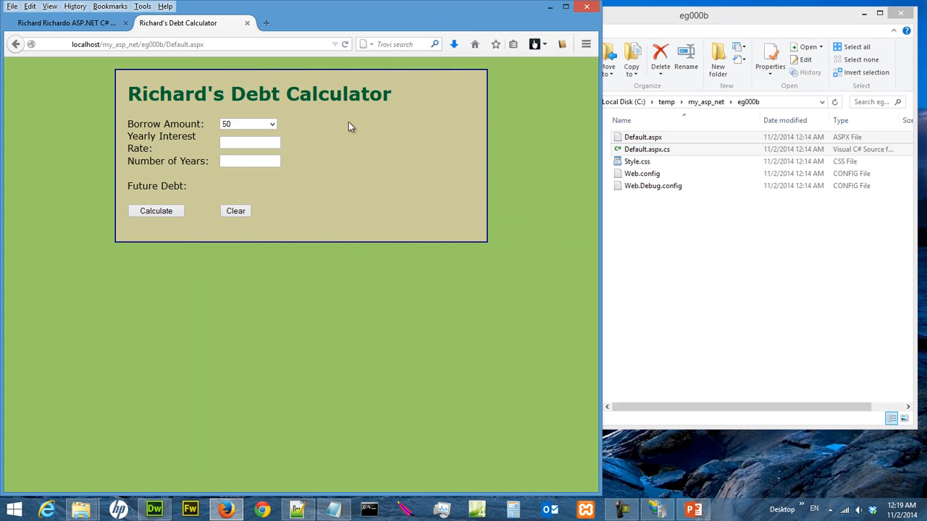
click(273, 124)
click(259, 139)
click(258, 161)
click(177, 212)
Switch back to IIS Manager
click(655, 510)
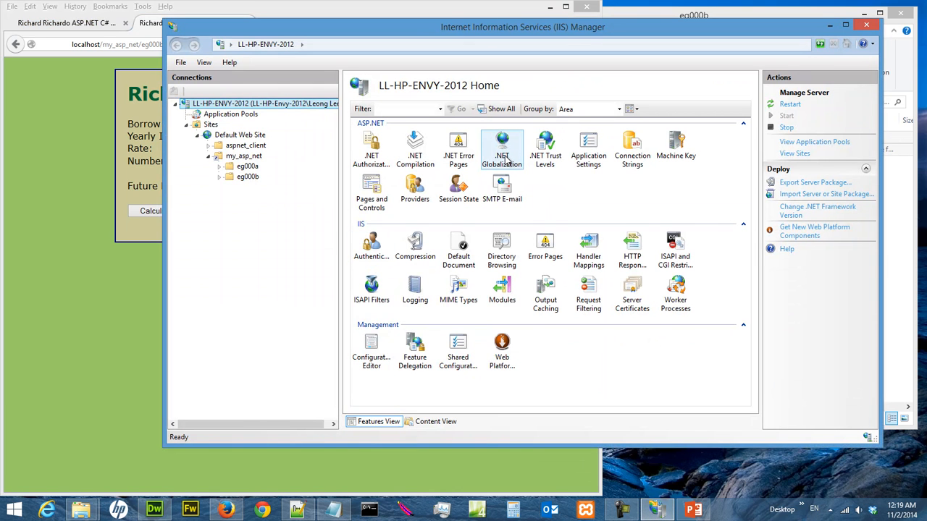